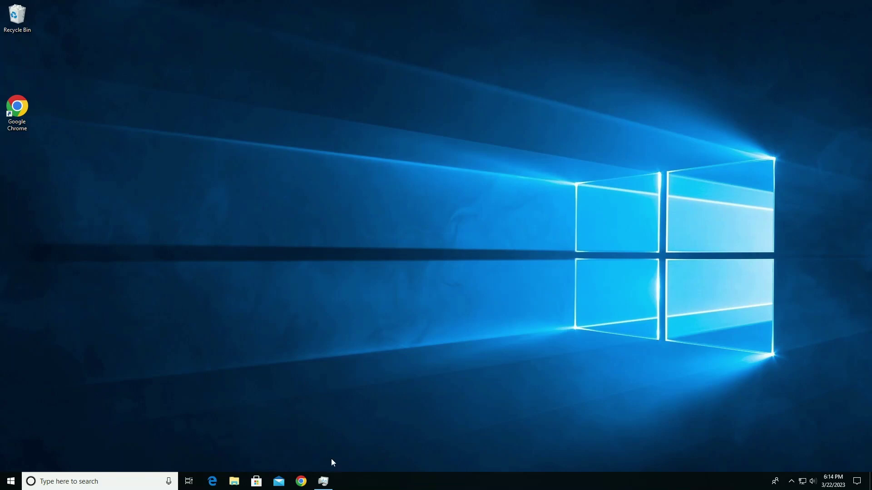
# Restore Task Manager nearly full screen and show CPU details for the Intel Core i5-7500T.
pyautogui.click(322, 482)
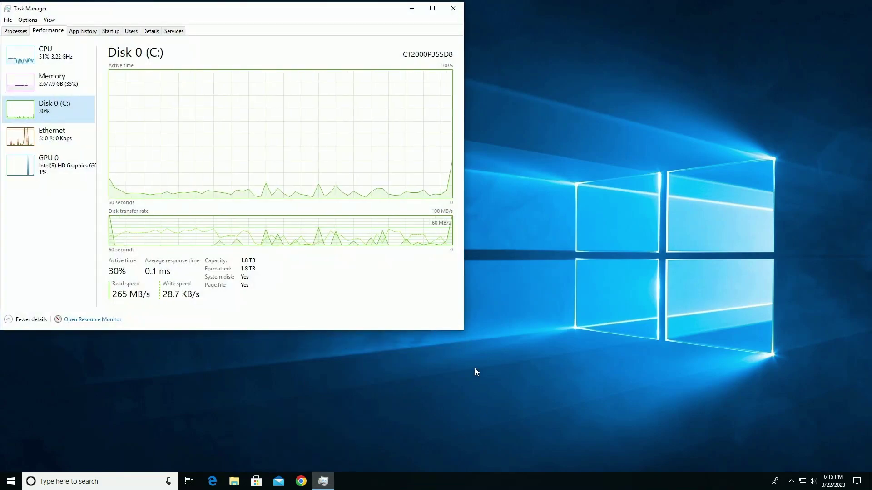
pyautogui.moveTo(464, 330); pyautogui.dragTo(869, 437)
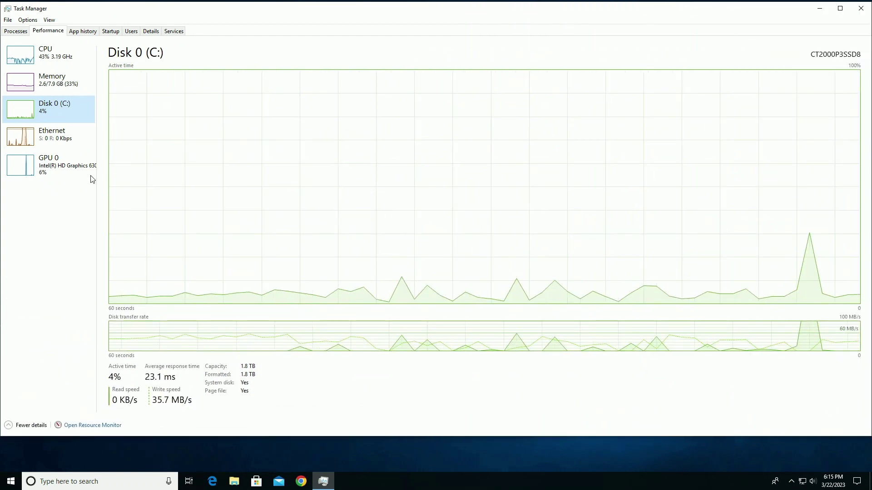
pyautogui.click(67, 61)
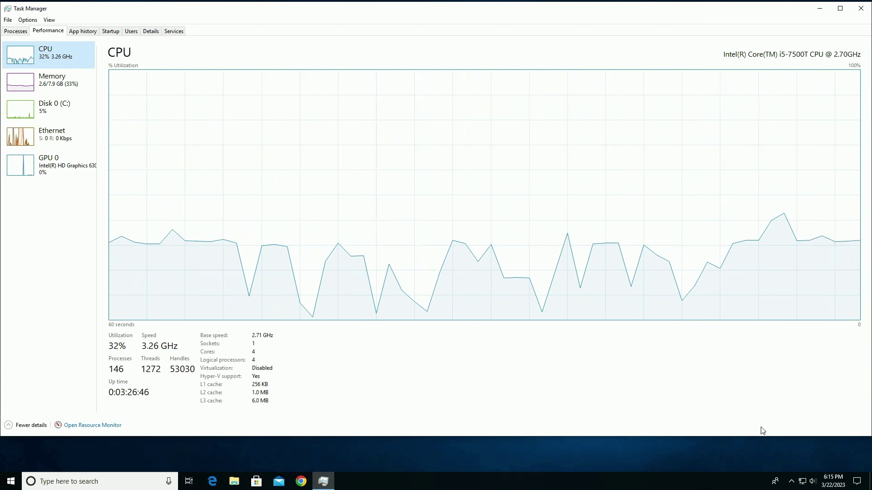
pyautogui.click(791, 481)
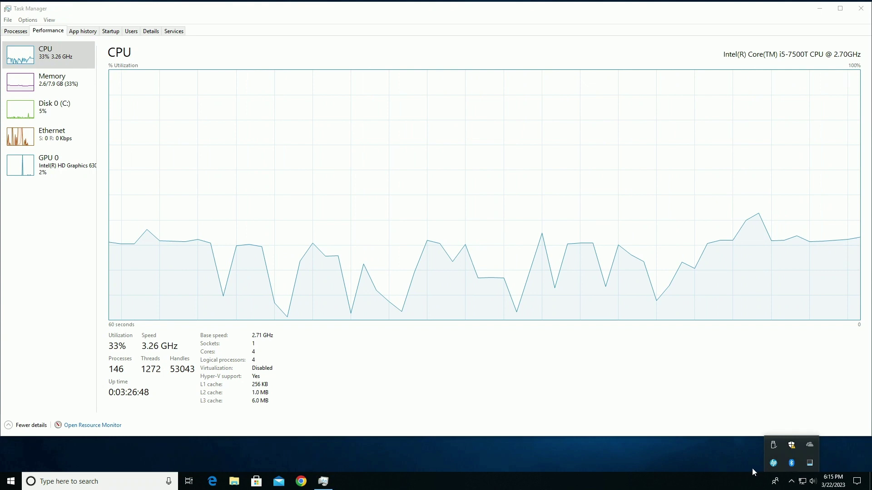
# Create a new folder named 'TV Shows' inside Videos.
pyautogui.click(723, 472)
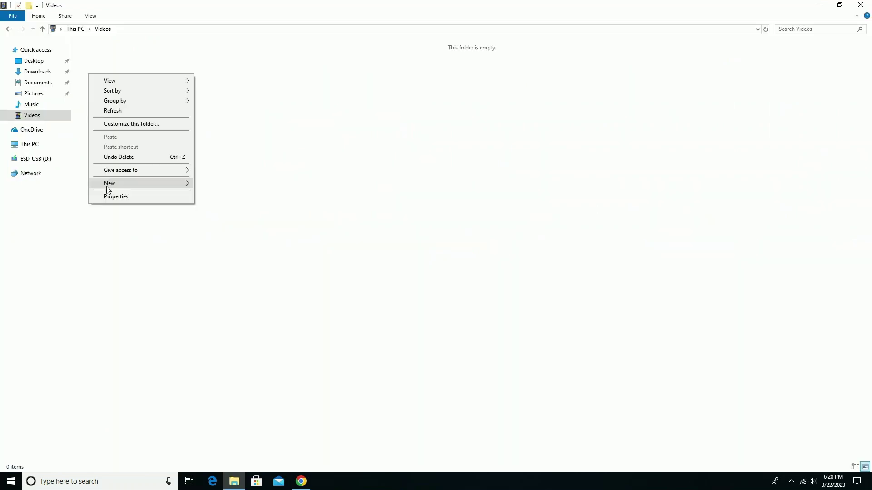
pyautogui.moveTo(107, 186)
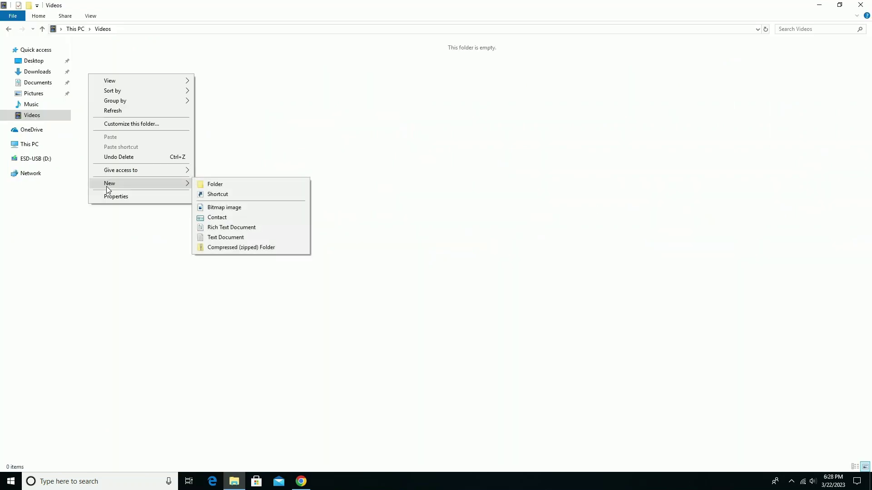
pyautogui.click(212, 188)
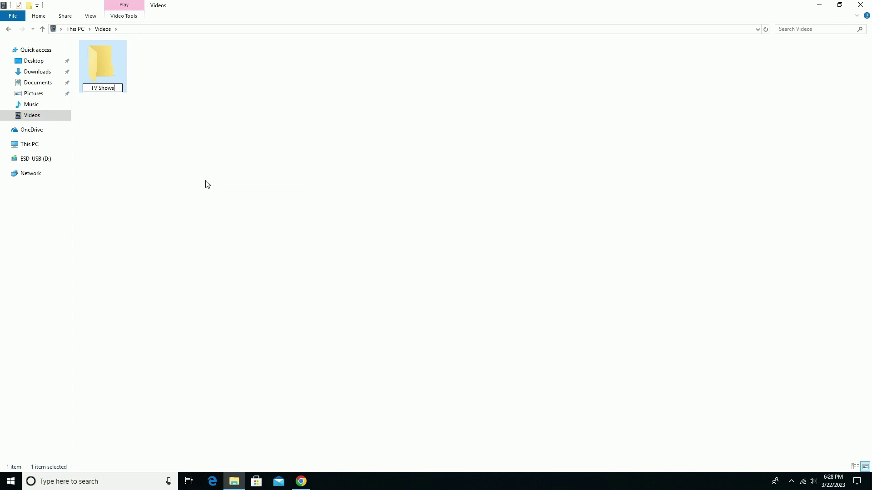
pyautogui.click(154, 165)
# Start a second new folder in Videos for Movies.
pyautogui.rightClick(154, 165)
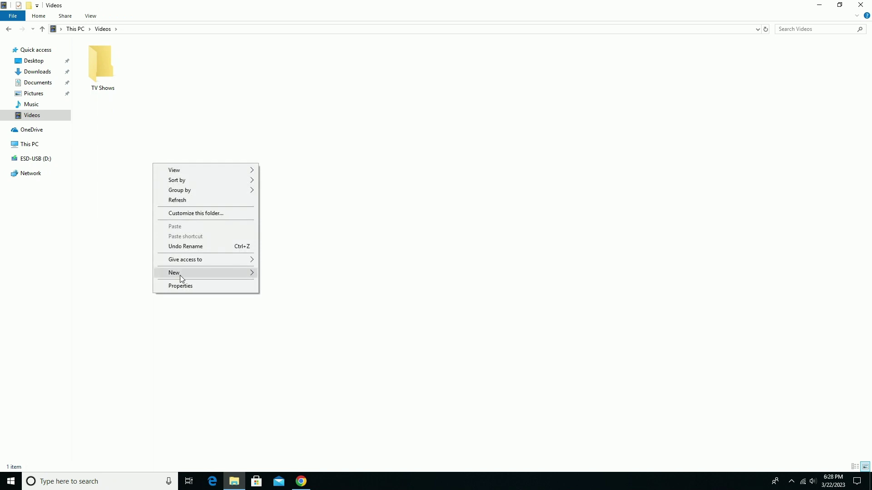
pyautogui.moveTo(245, 272)
pyautogui.click(280, 274)
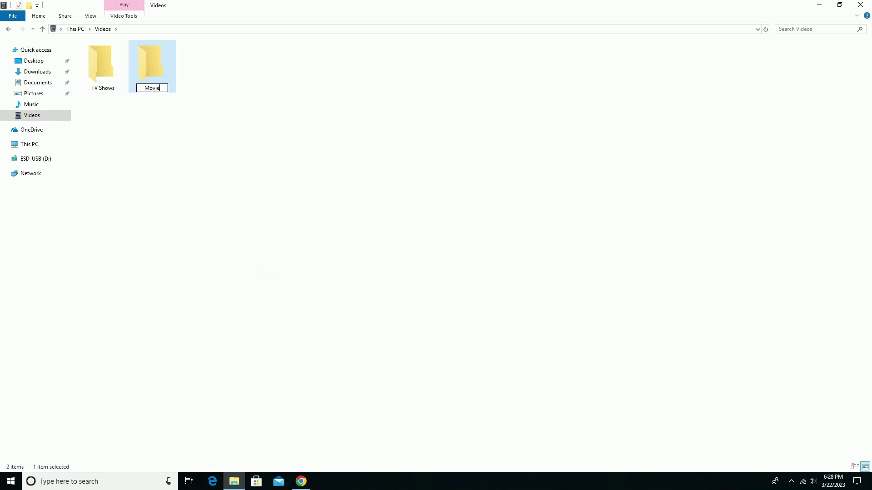
# Name the folder 'Movies', then locate the Plex Media Server installer in Downloads and launch it.
pyautogui.click(281, 275)
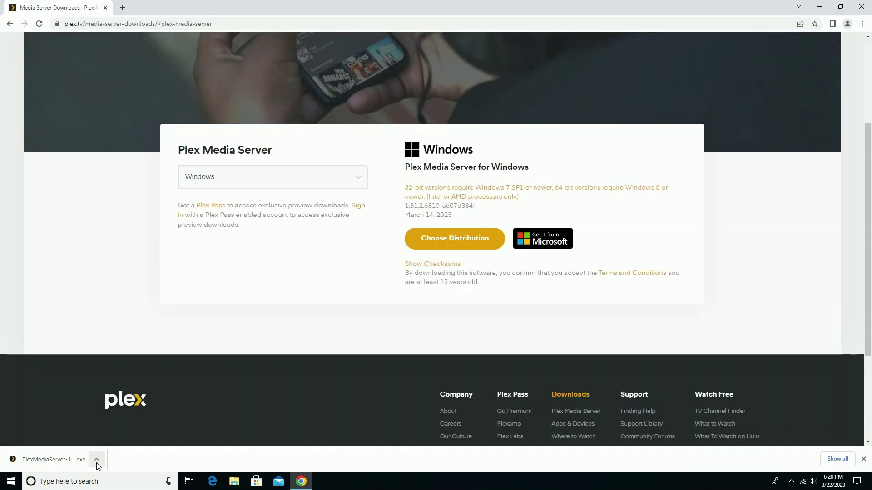
pyautogui.click(96, 460)
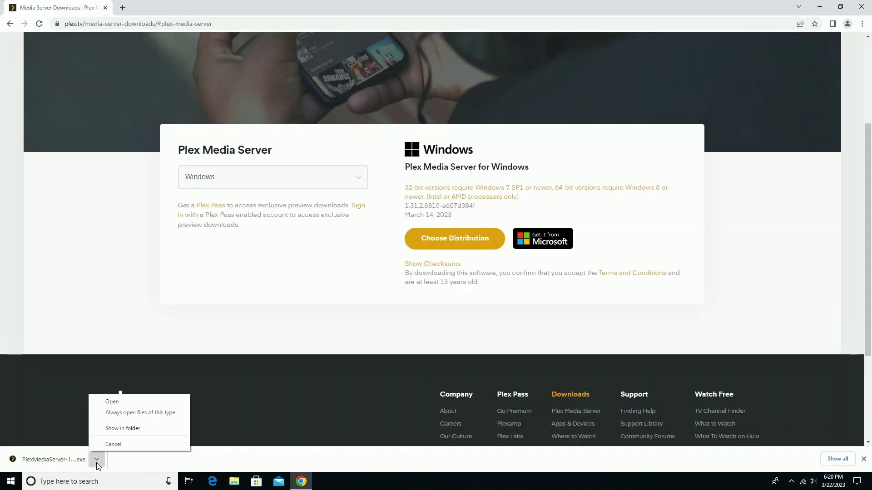
pyautogui.click(110, 430)
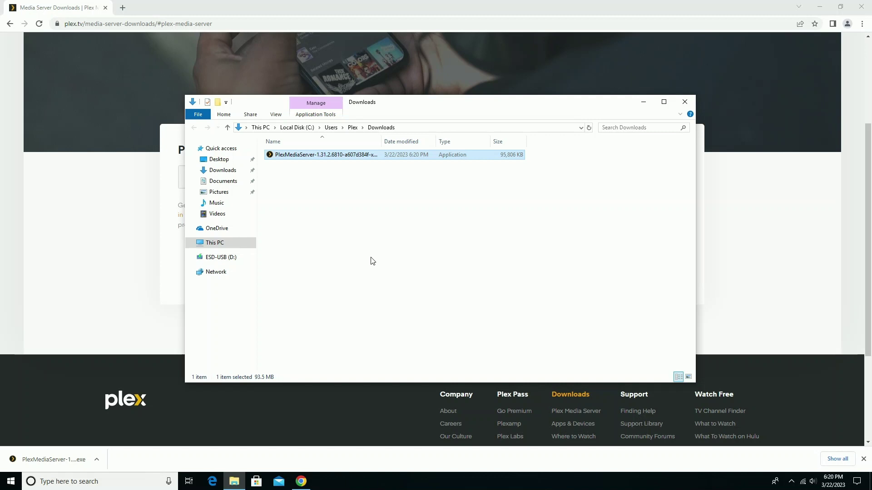
pyautogui.doubleClick(304, 155)
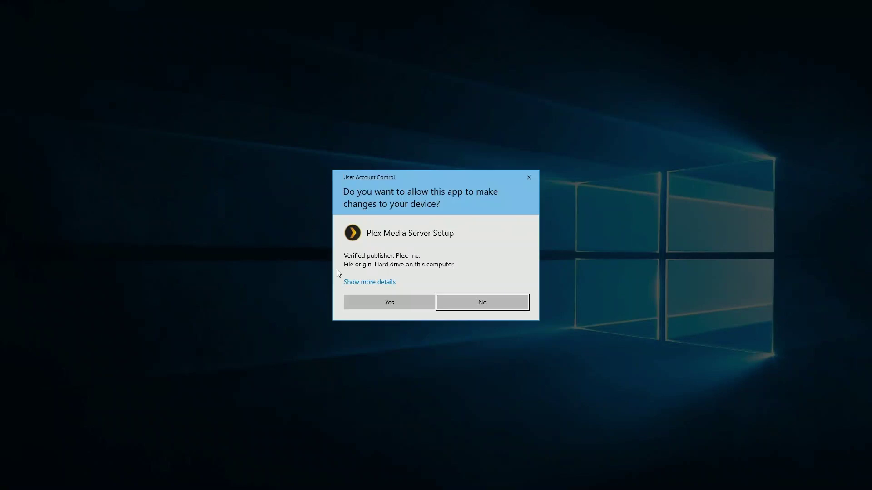
# Approve the UAC prompt and install Plex Media Server 1.31.2.6810 with default settings.
pyautogui.click(360, 304)
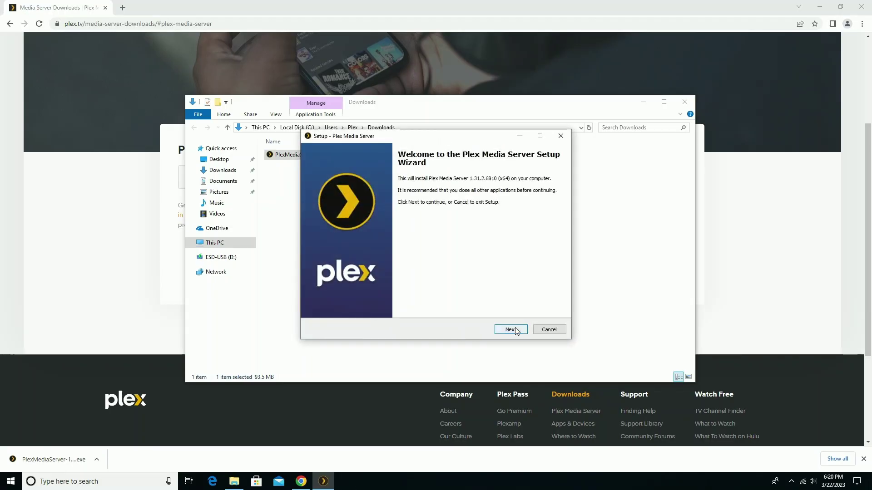
pyautogui.click(509, 329)
pyautogui.click(515, 331)
pyautogui.click(515, 330)
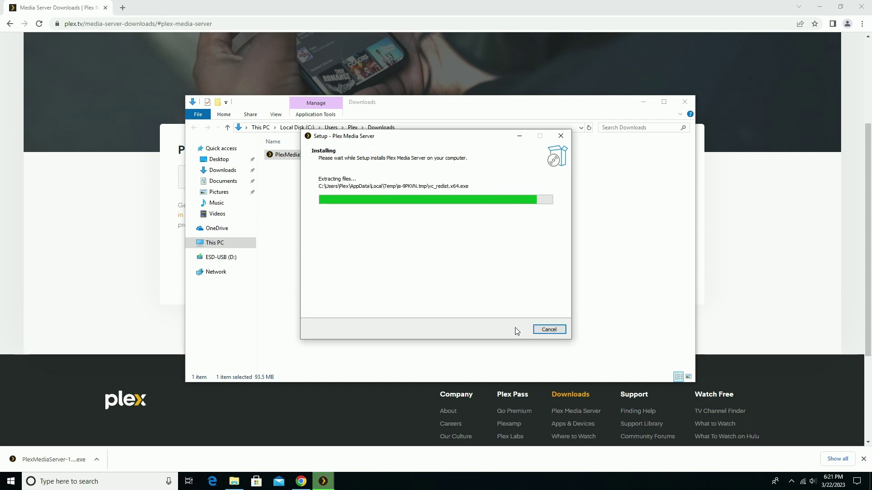
pyautogui.click(518, 332)
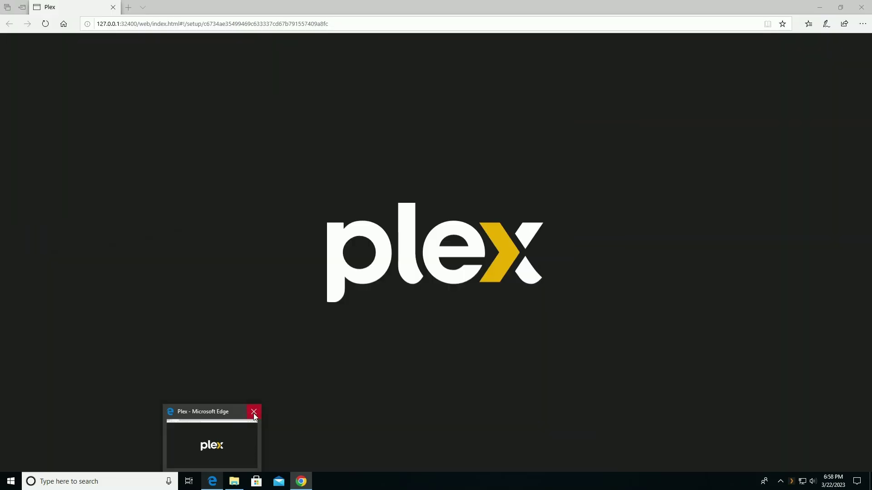
# Skip the intro and Plex Pass offer, then name the server 'HP Elite Desk i5 7500T'.
pyautogui.click(252, 412)
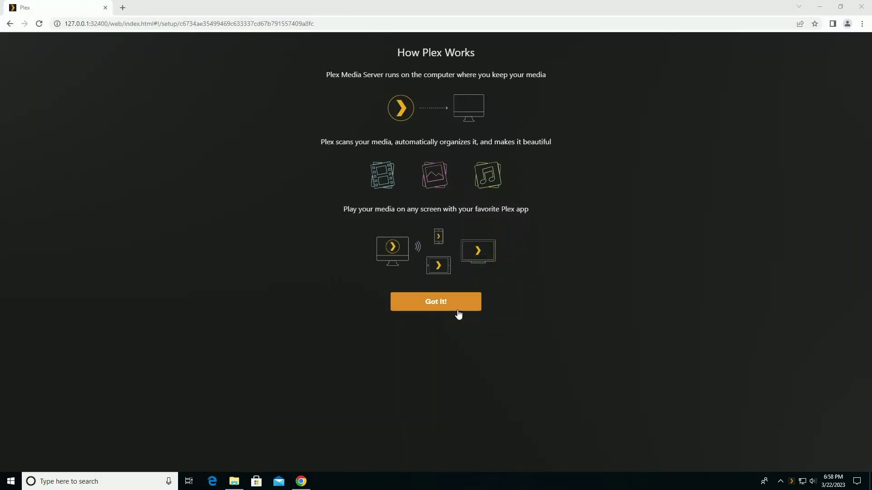
pyautogui.click(457, 310)
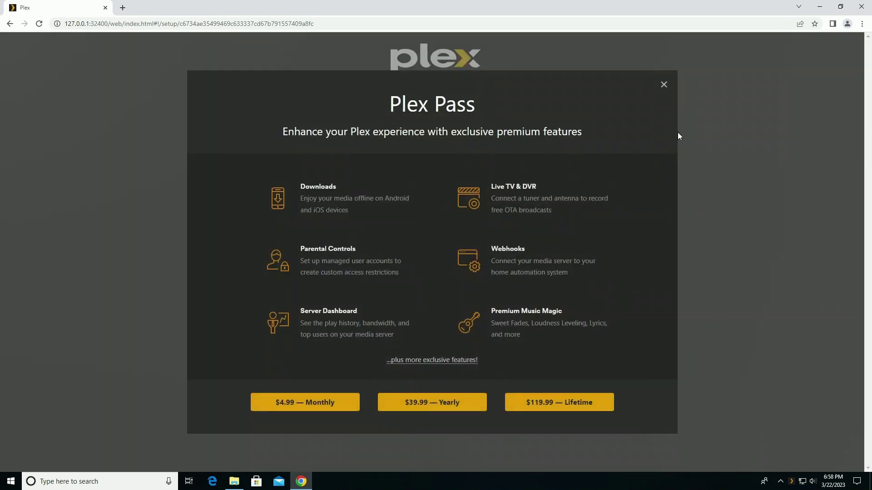
pyautogui.click(664, 84)
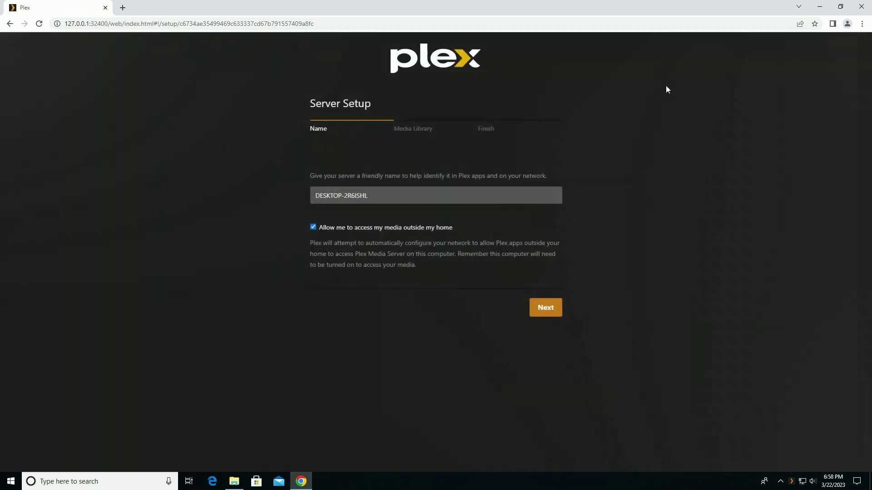
pyautogui.click(402, 199)
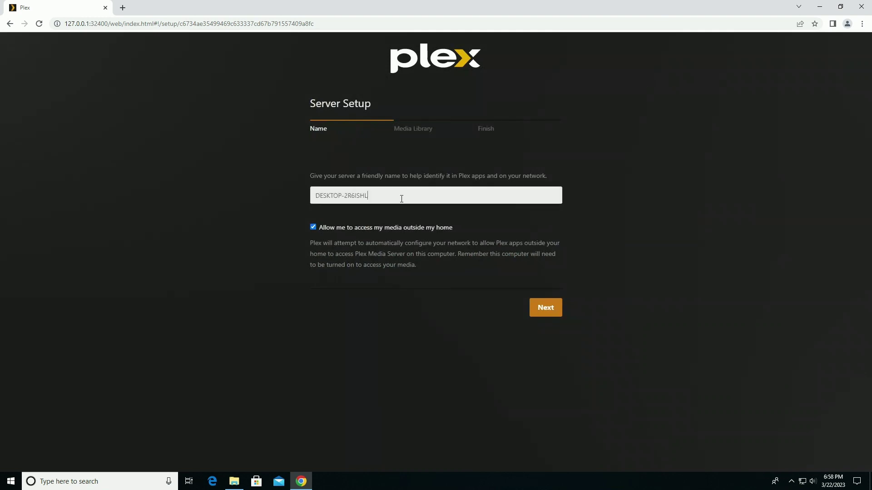
pyautogui.press('BackSpace')
pyautogui.press('BackSpace')
pyautogui.press('BackSpace')
pyautogui.press('BackSpace')
pyautogui.press('BackSpace')
pyautogui.press('BackSpace')
pyautogui.press('BackSpace')
pyautogui.press('BackSpace')
pyautogui.press('BackSpace')
pyautogui.press('BackSpace')
pyautogui.press('BackSpace')
pyautogui.press('BackSpace')
pyautogui.press('BackSpace')
pyautogui.press('BackSpace')
pyautogui.write('HP Elite DEsk i5 7500T')
pyautogui.click(544, 307)
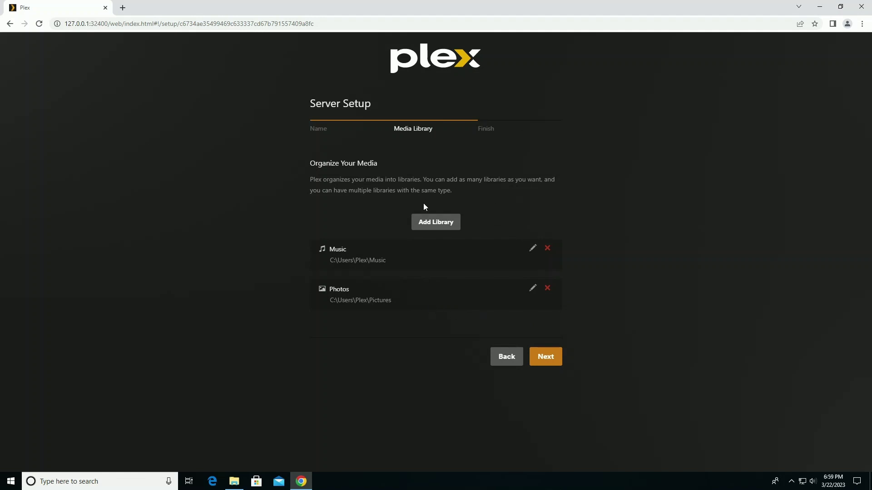
# Delete the Music library from the Media Library step, leaving Photos.
pyautogui.click(547, 248)
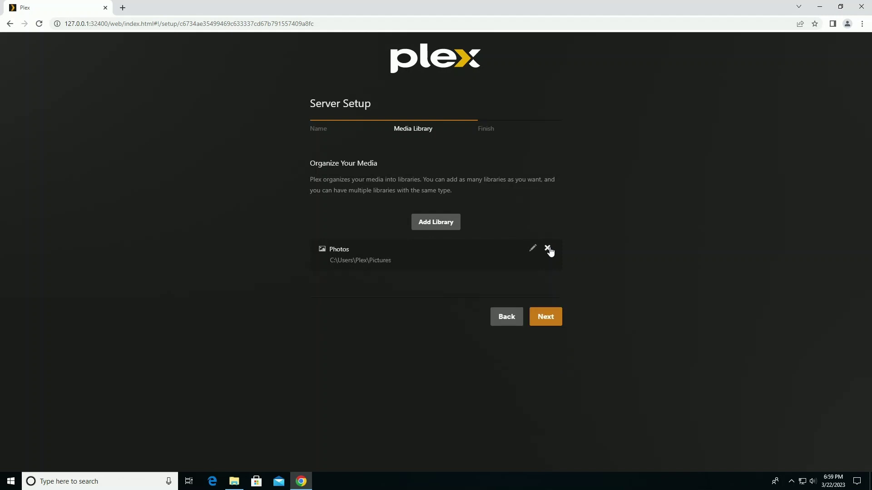
# Create a Movies-type library using the C:\Users\Plex\Videos\Movies folder.
pyautogui.click(418, 223)
pyautogui.click(381, 154)
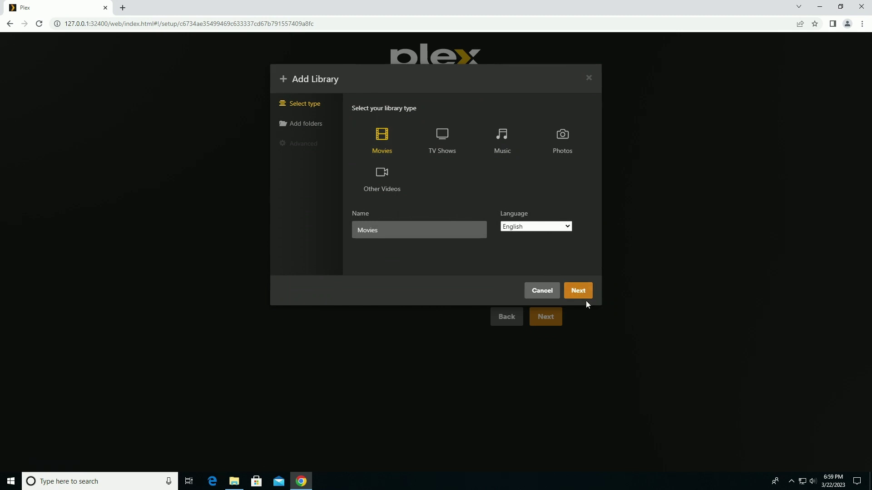
pyautogui.click(581, 294)
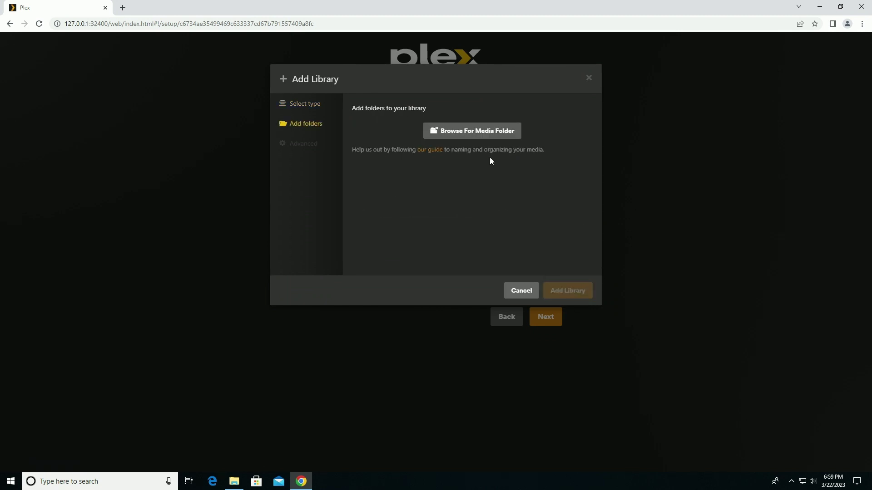
pyautogui.click(472, 136)
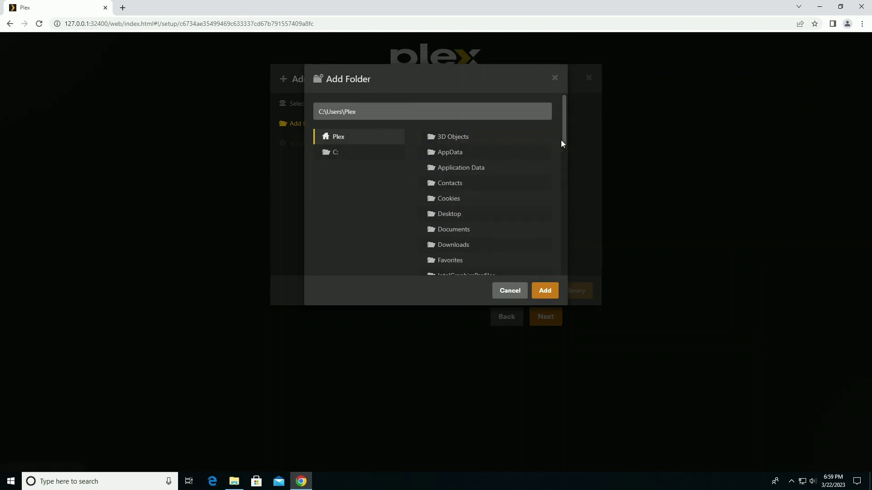
pyautogui.moveTo(562, 138); pyautogui.dragTo(562, 231)
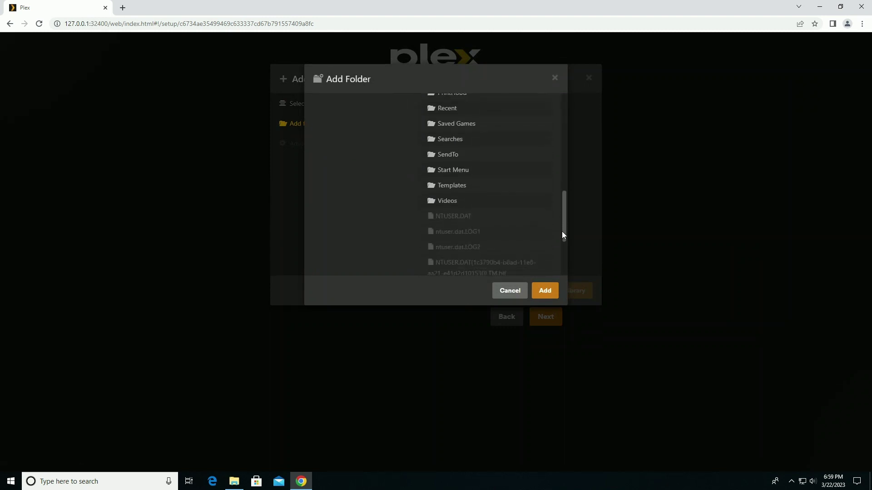
pyautogui.click(428, 202)
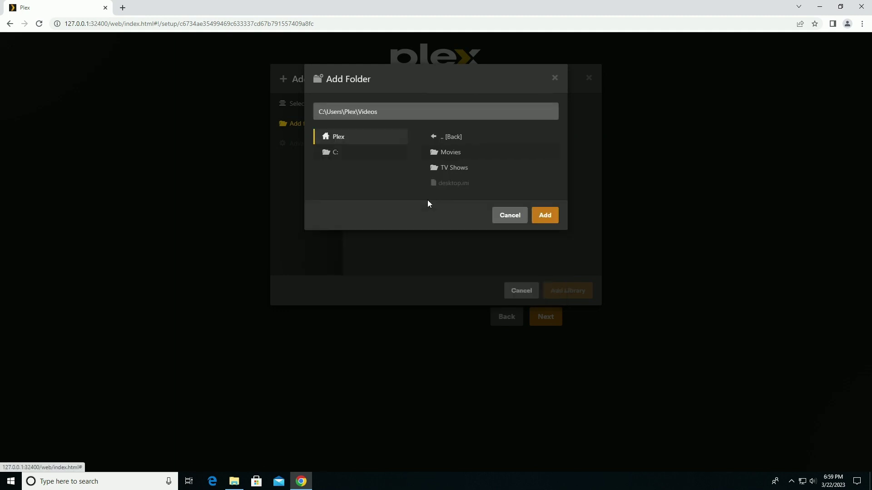
pyautogui.click(441, 155)
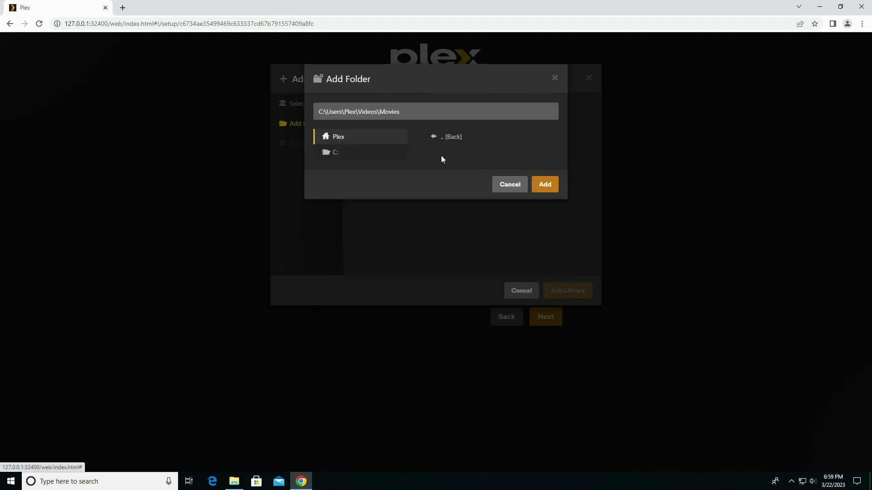
pyautogui.click(547, 184)
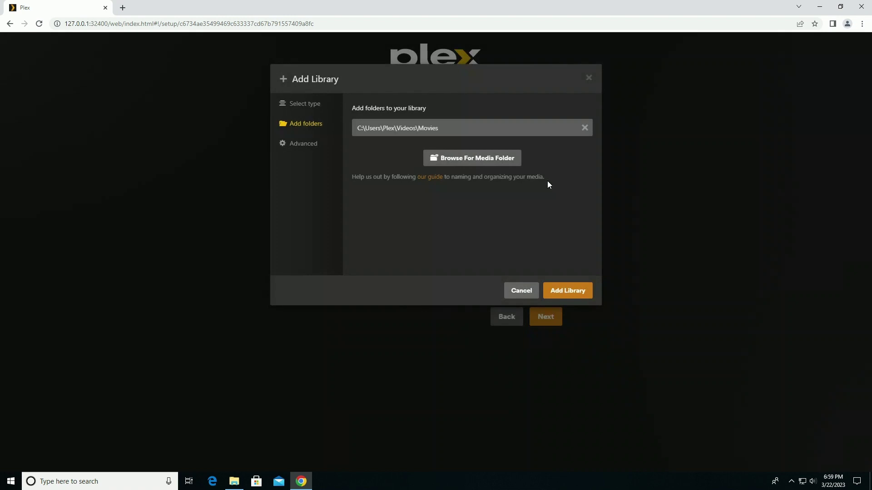
pyautogui.click(555, 291)
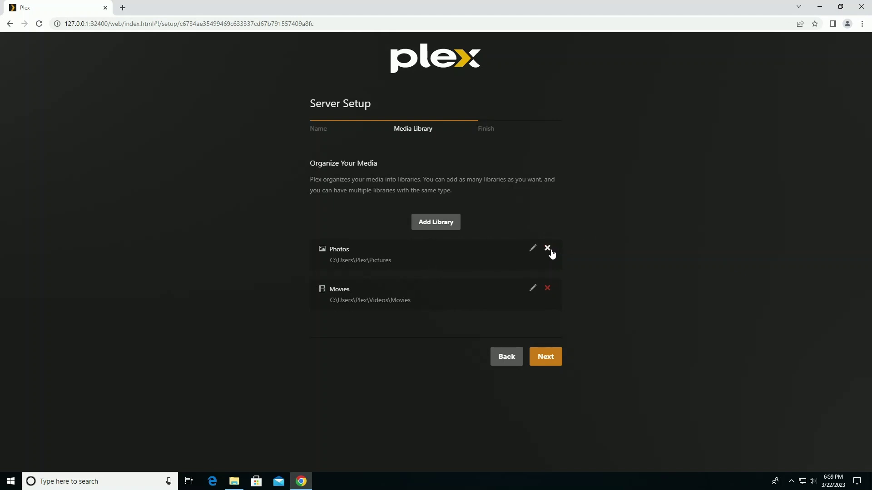
# Remove the Photos library and add a TV Shows library from the Videos\TV Shows folder.
pyautogui.click(547, 248)
pyautogui.click(439, 224)
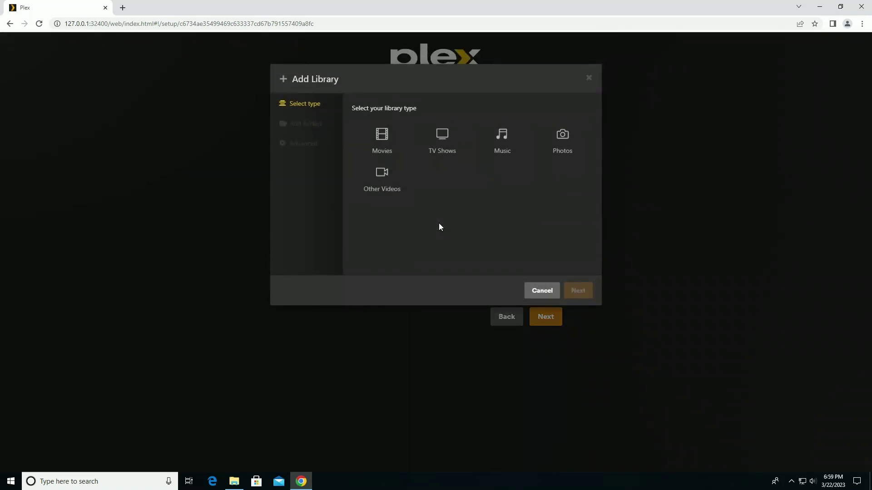
pyautogui.click(437, 146)
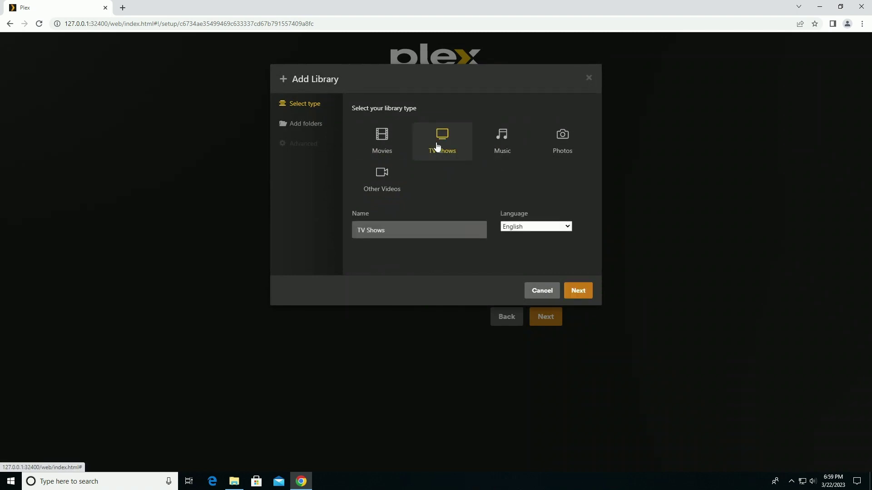
pyautogui.click(585, 292)
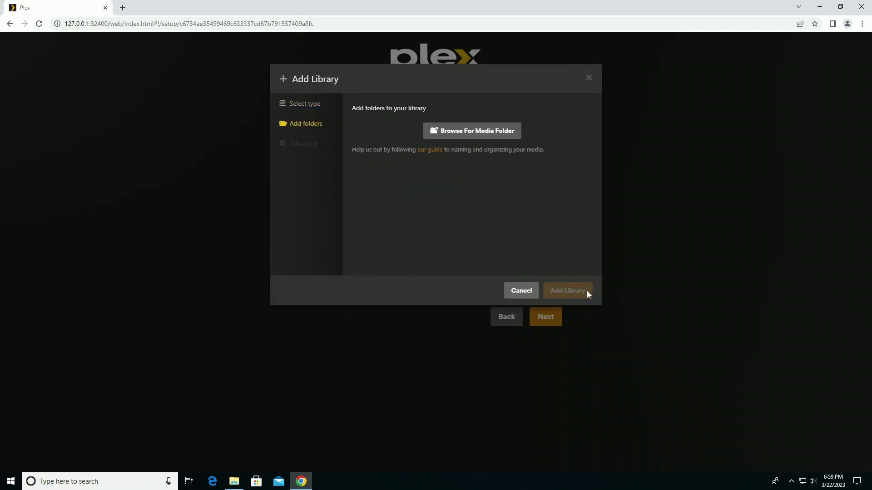
pyautogui.click(486, 131)
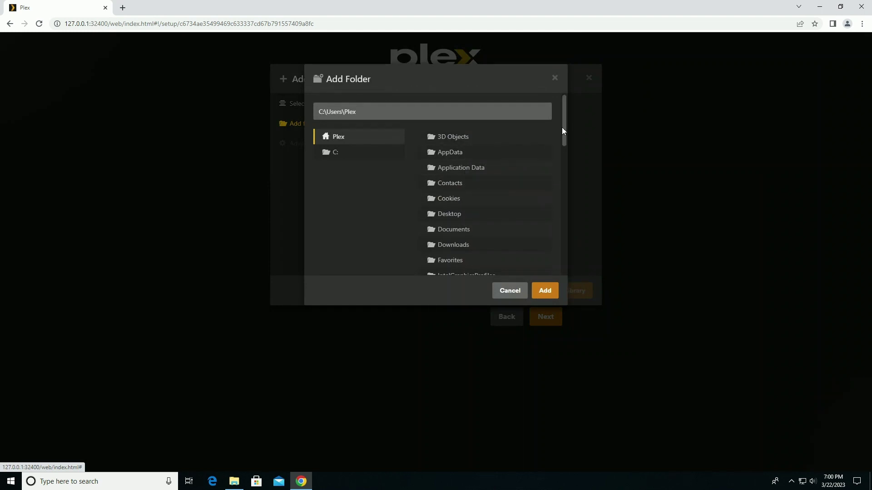
pyautogui.moveTo(565, 129); pyautogui.dragTo(565, 248)
pyautogui.click(435, 156)
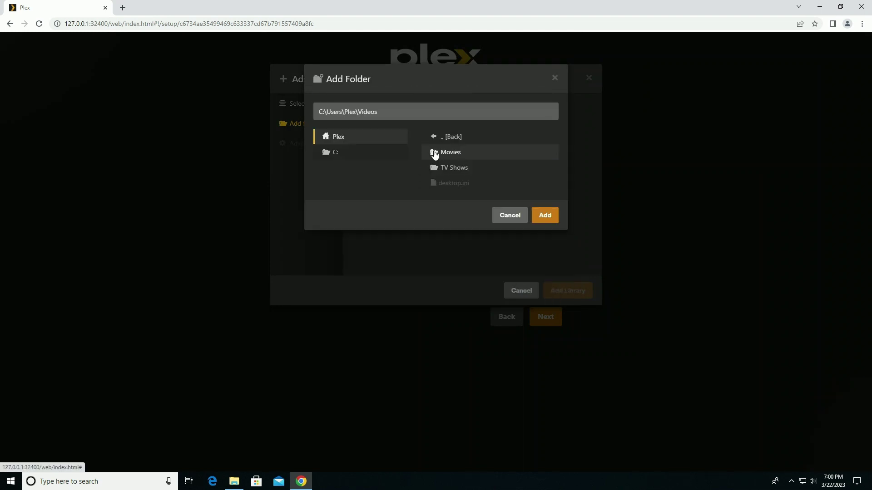
pyautogui.click(485, 166)
pyautogui.click(544, 183)
# Advance through the remaining setup steps and finish Plex server setup.
pyautogui.click(559, 295)
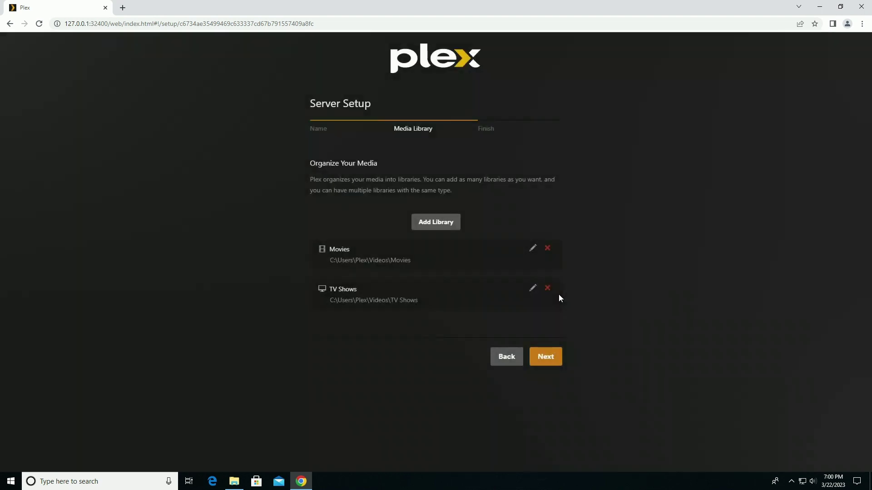
pyautogui.click(547, 360)
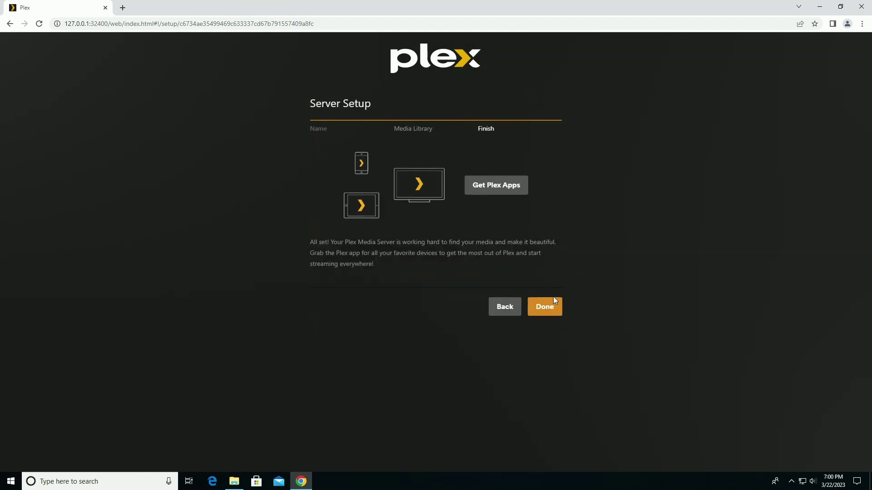
pyautogui.click(545, 307)
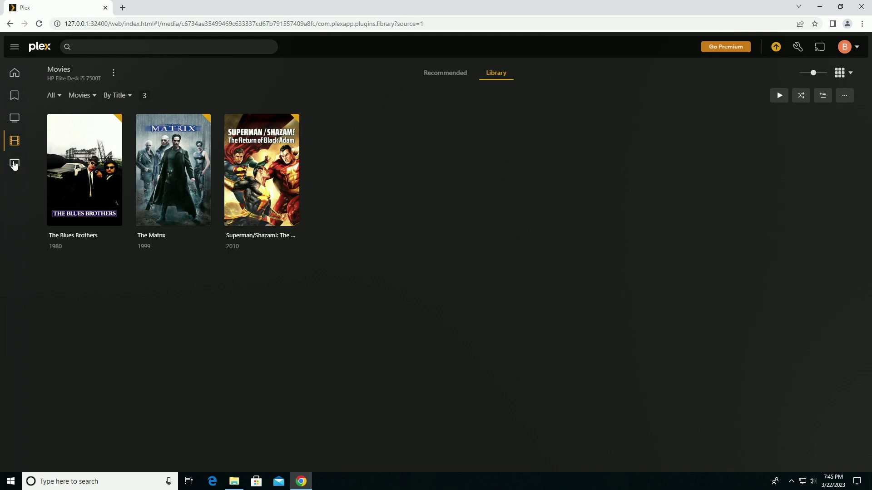
# Play Superman/Shazam!: The Return of Black Adam and seek ahead to about 5:00.
pyautogui.click(14, 165)
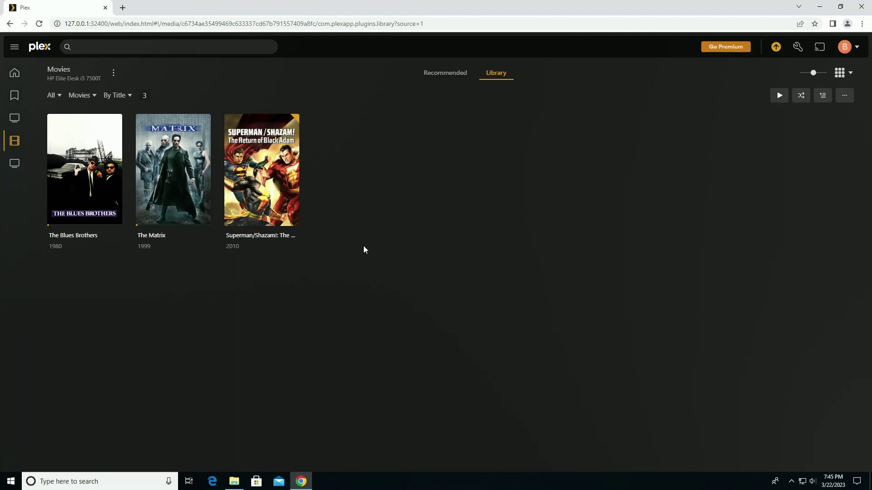
pyautogui.click(275, 189)
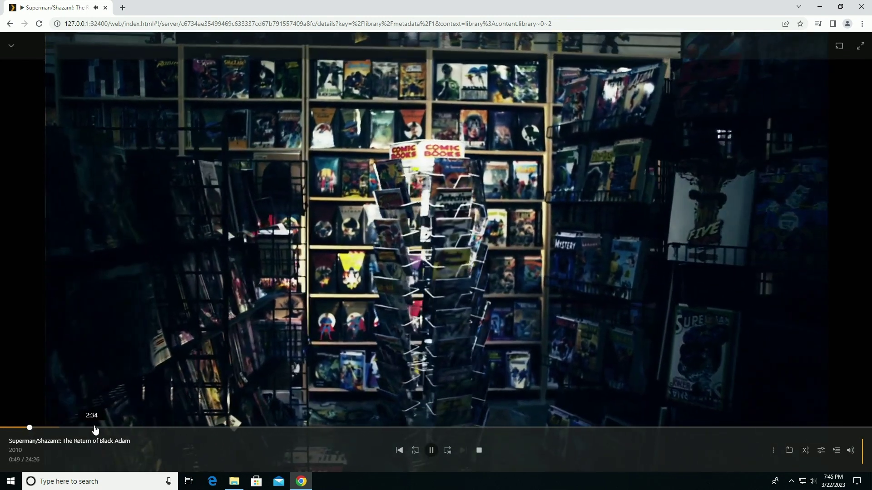
pyautogui.click(96, 429)
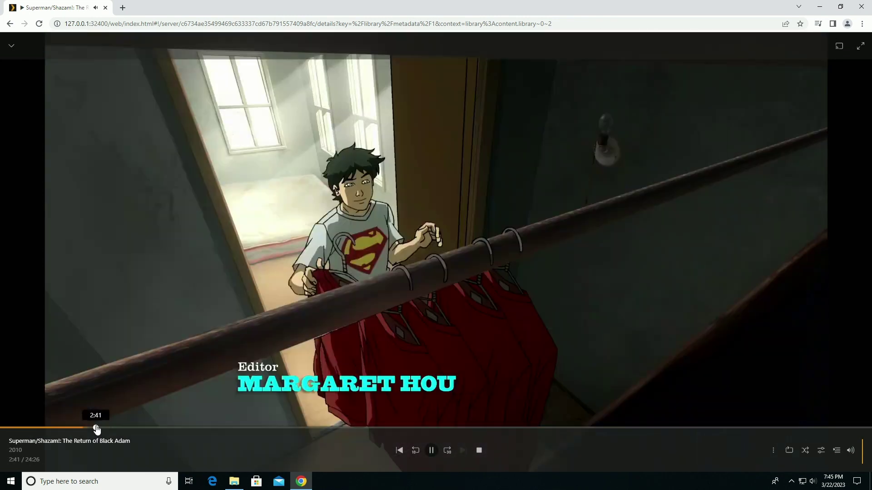
pyautogui.click(180, 429)
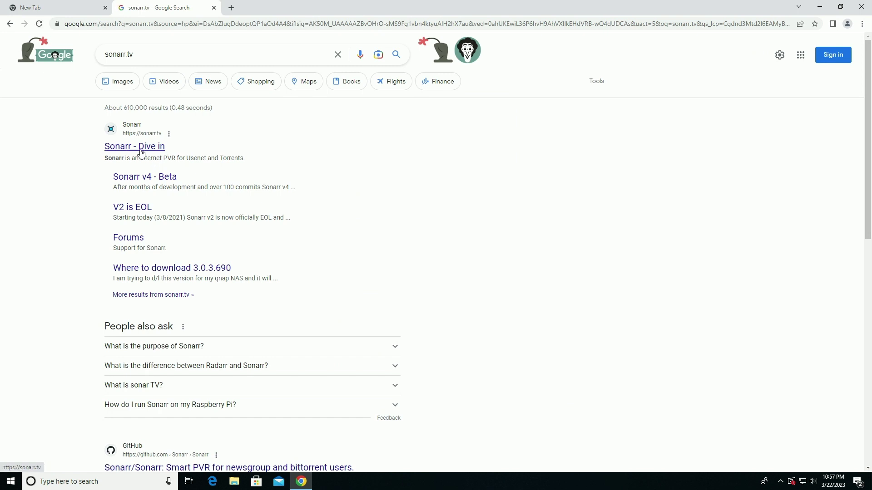
# Download the Sonarr 3.0.10 Windows installer from sonarr.tv and launch it.
pyautogui.click(140, 150)
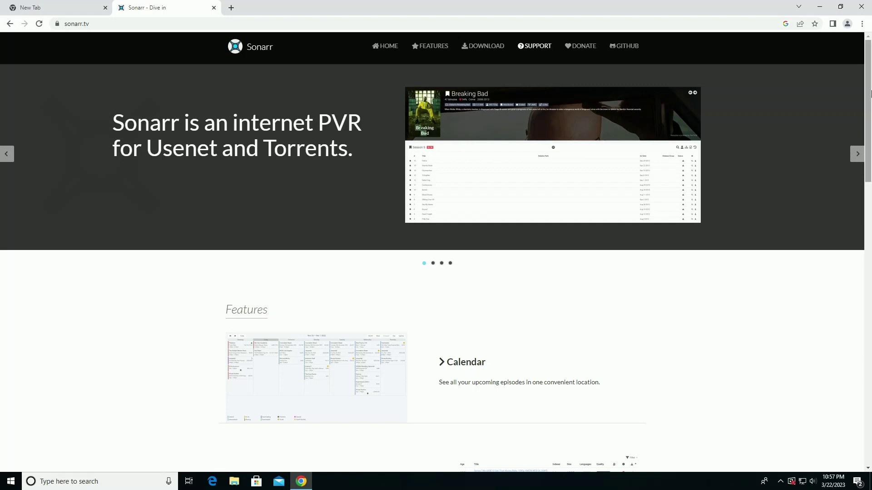
pyautogui.moveTo(868, 97)
pyautogui.mouseDown()
pyautogui.moveTo(867, 334)
pyautogui.moveTo(871, 88)
pyautogui.mouseUp()
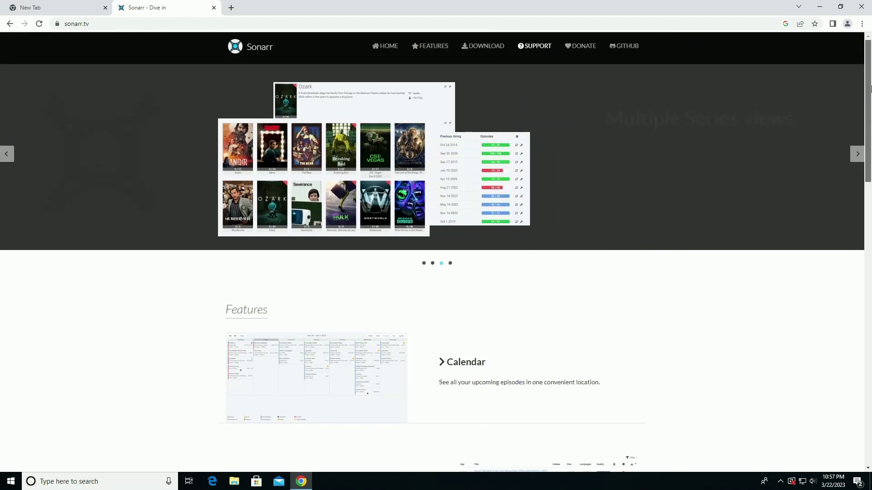
pyautogui.click(491, 47)
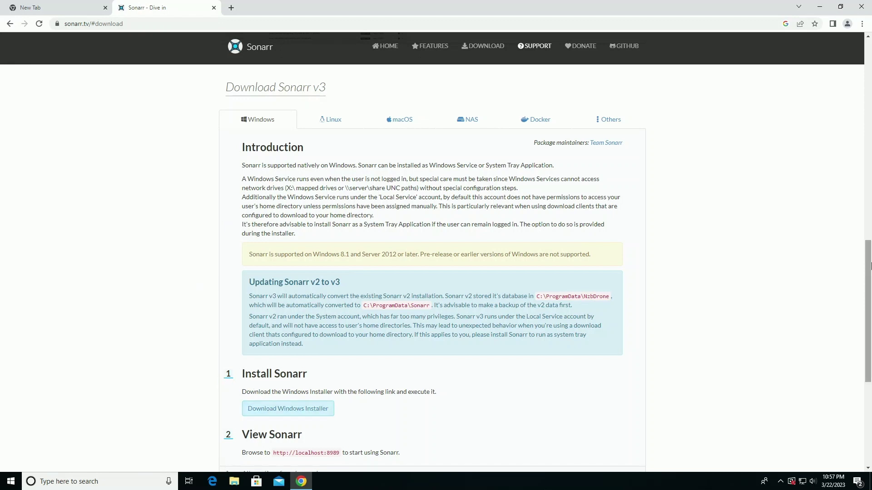
pyautogui.moveTo(869, 266); pyautogui.dragTo(869, 329)
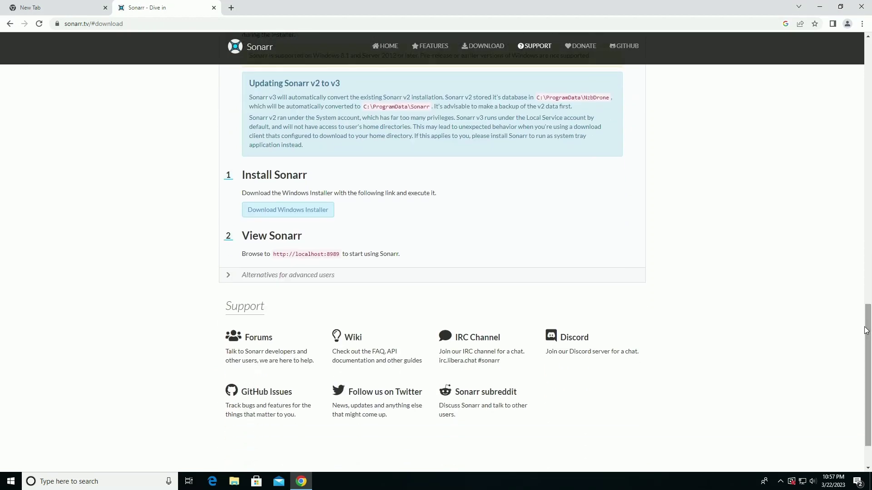
pyautogui.click(281, 214)
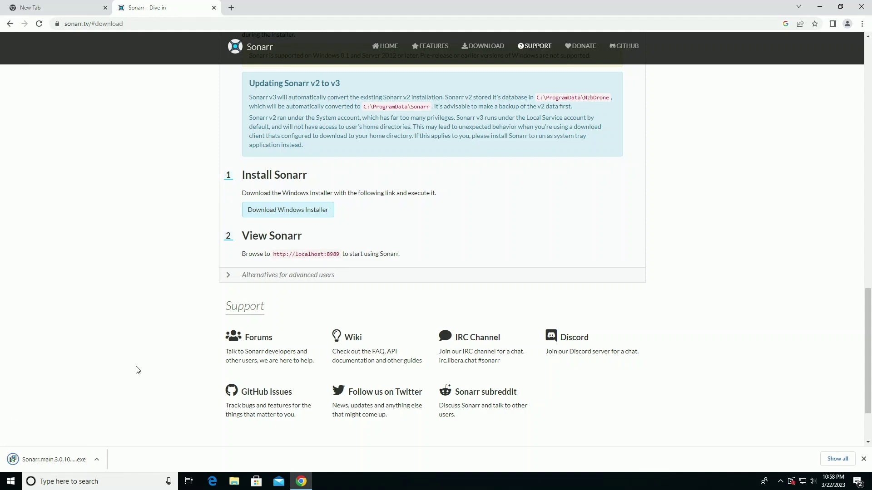
pyautogui.click(44, 463)
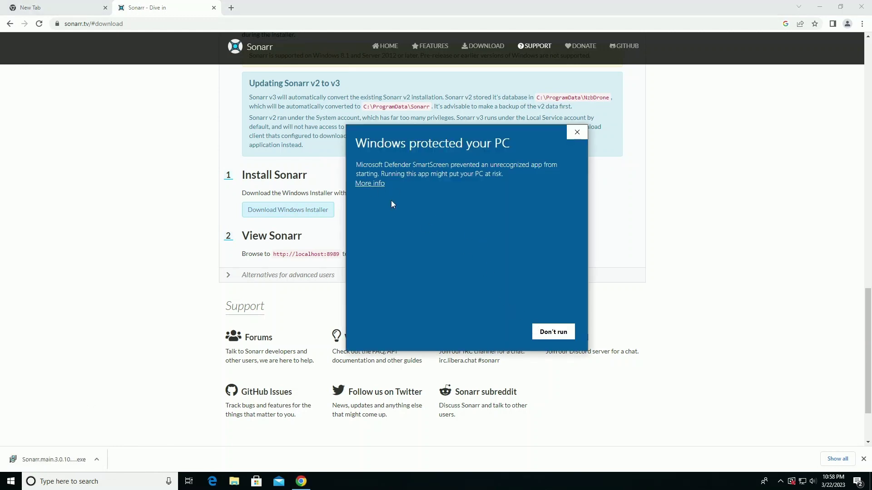
# Run the blocked Sonarr installer, install it with a Startup-folder shortcut, and launch Sonarr.
pyautogui.click(370, 184)
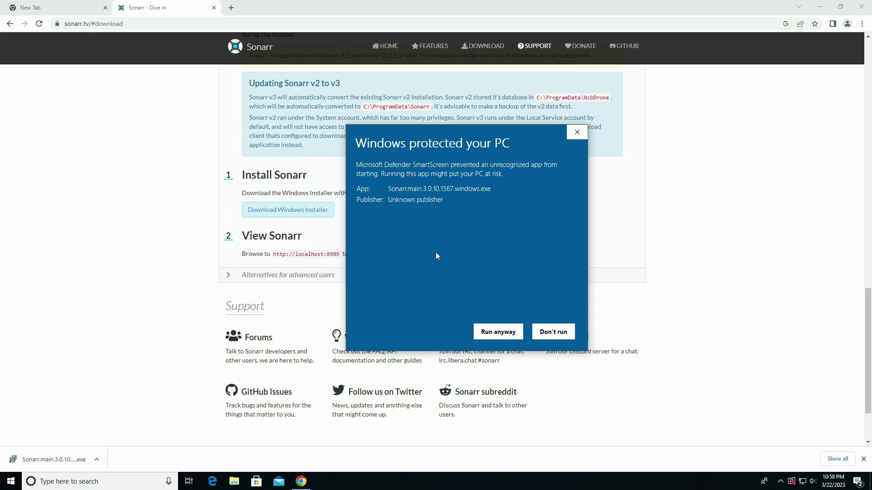
pyautogui.click(498, 332)
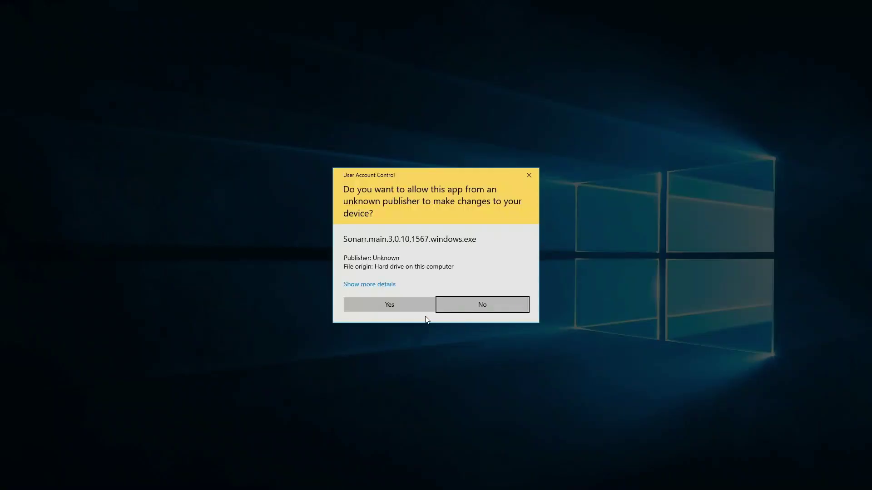
pyautogui.click(410, 309)
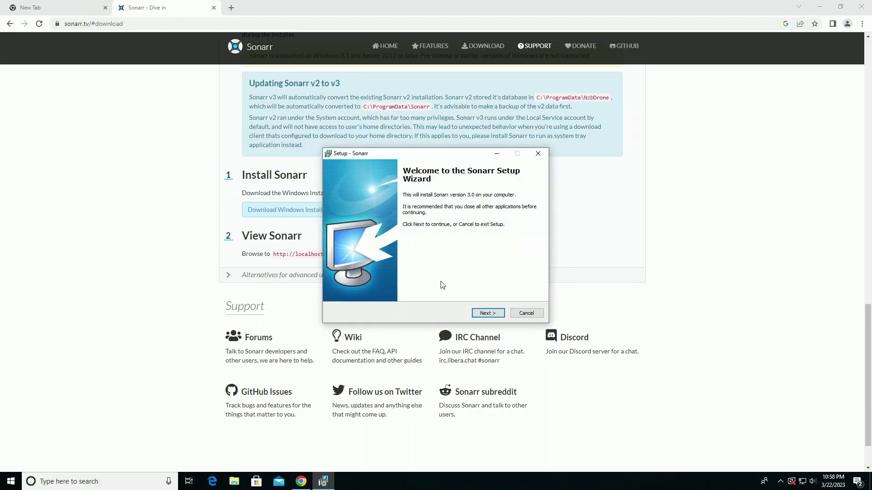
pyautogui.click(477, 314)
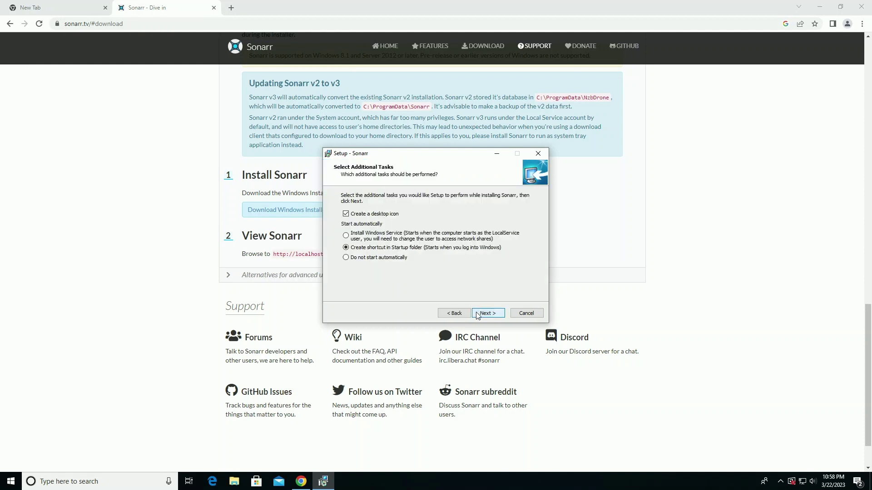
pyautogui.click(477, 315)
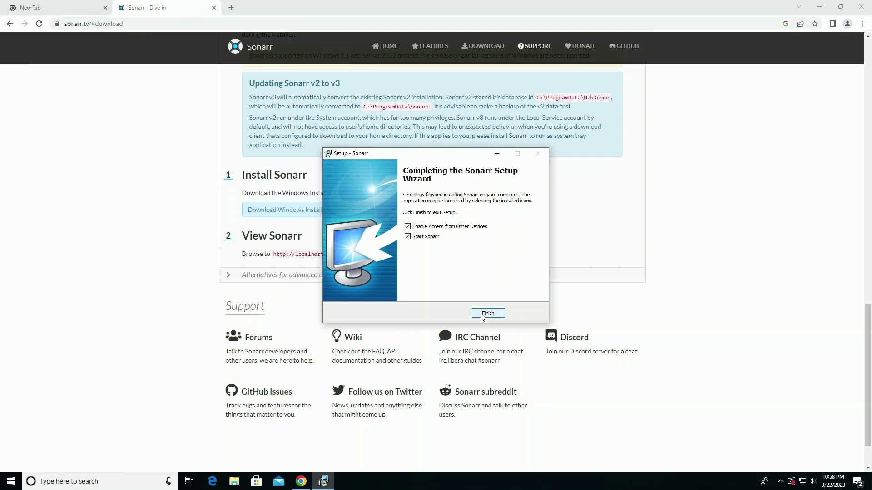
pyautogui.click(482, 313)
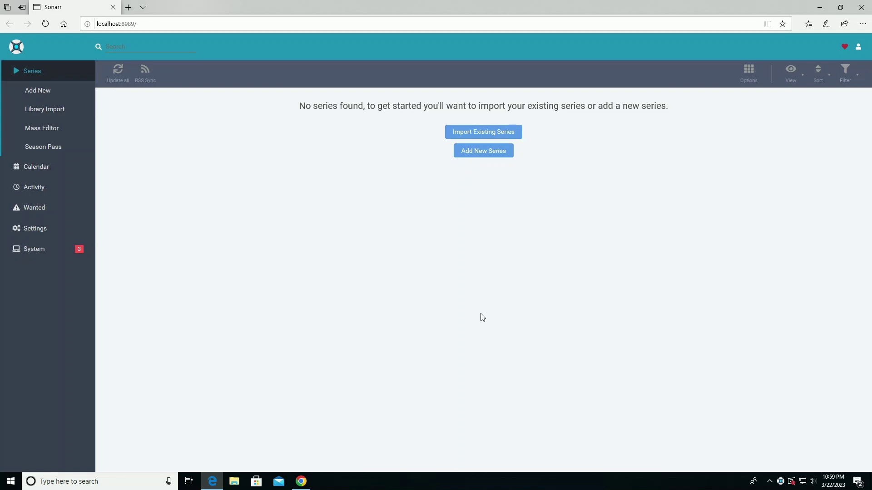
# Tick Rename Episodes in Media Management settings and save the change.
pyautogui.click(35, 229)
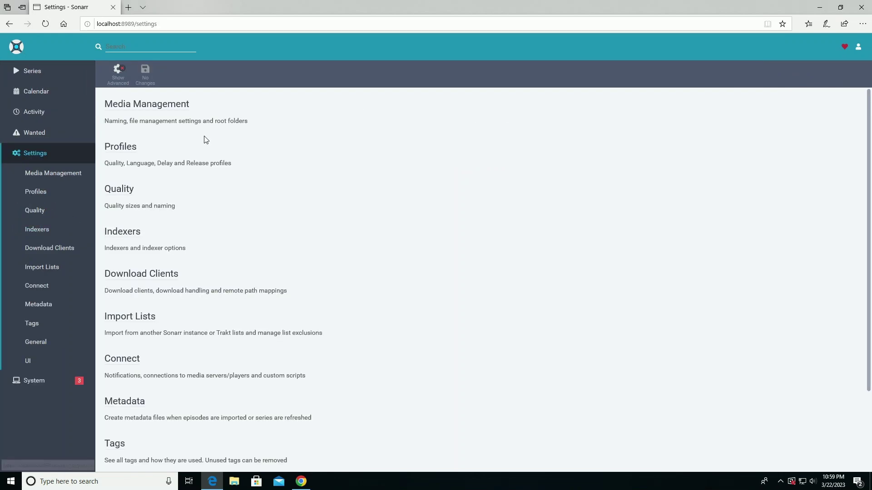
pyautogui.click(121, 104)
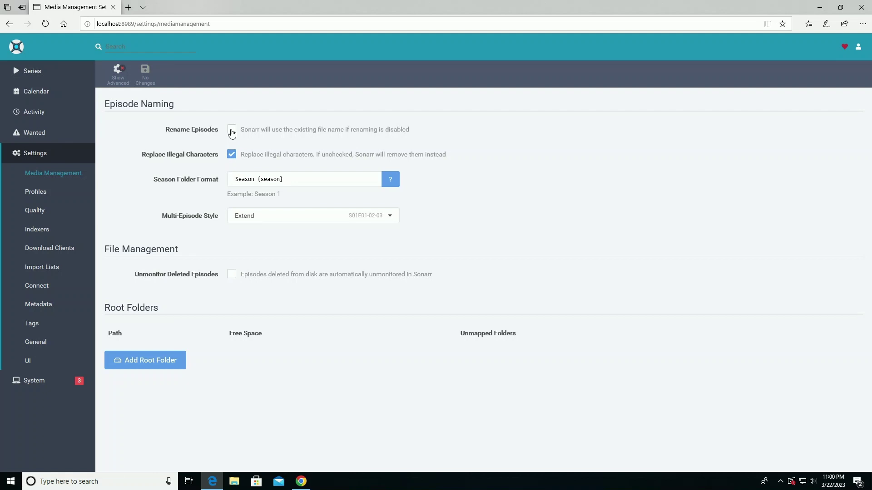
pyautogui.click(232, 131)
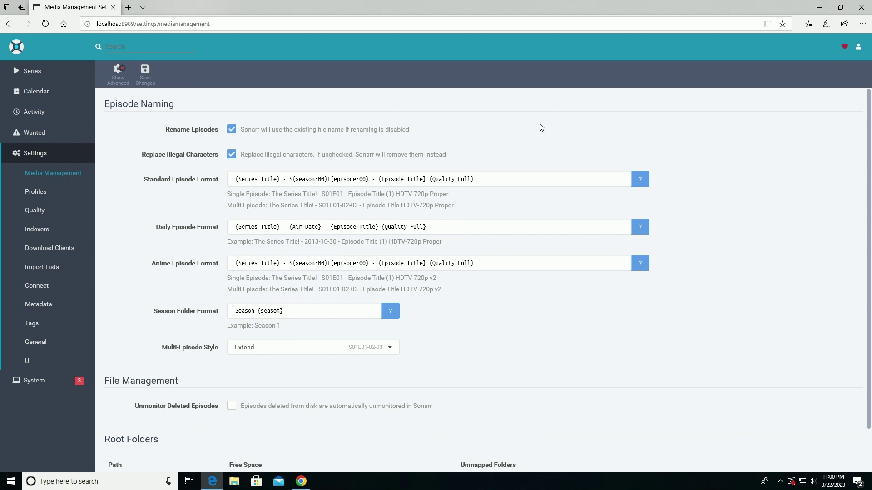
pyautogui.scroll(-1, 541, 128)
pyautogui.click(27, 191)
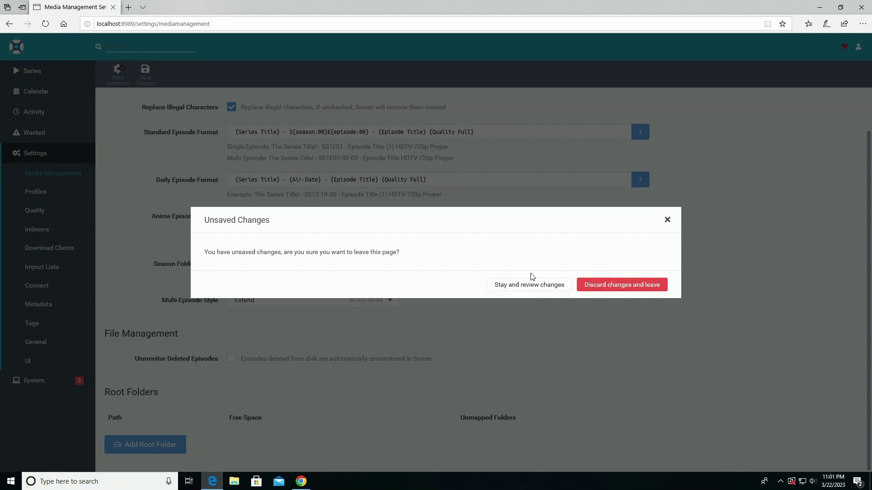
pyautogui.click(526, 286)
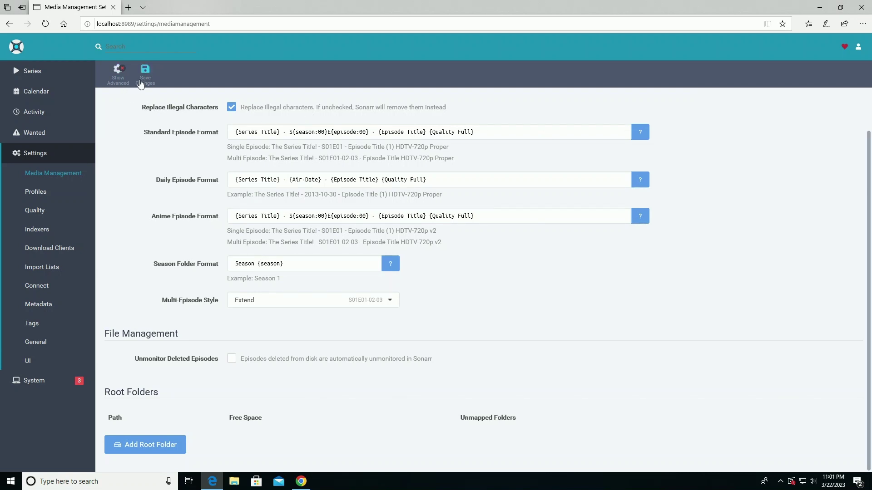
pyautogui.click(142, 77)
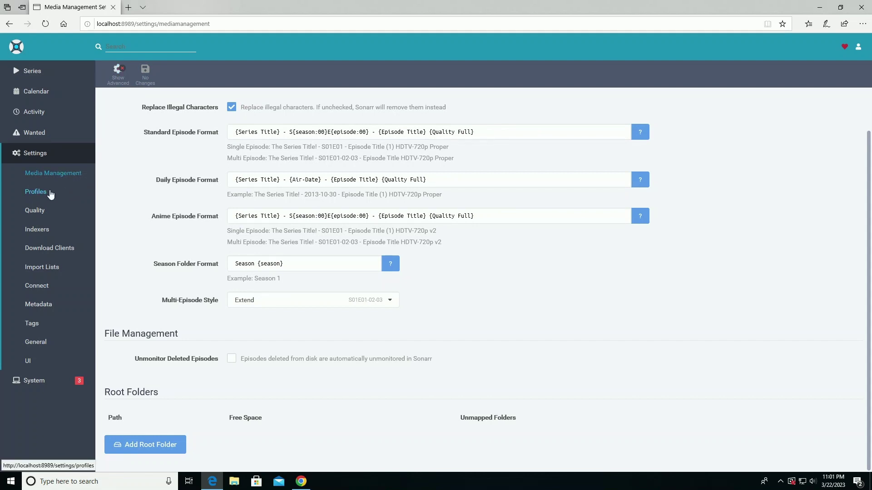
# Clone the HD - 720p/1080p quality profile, save the copy, then view Quality definitions.
pyautogui.click(50, 195)
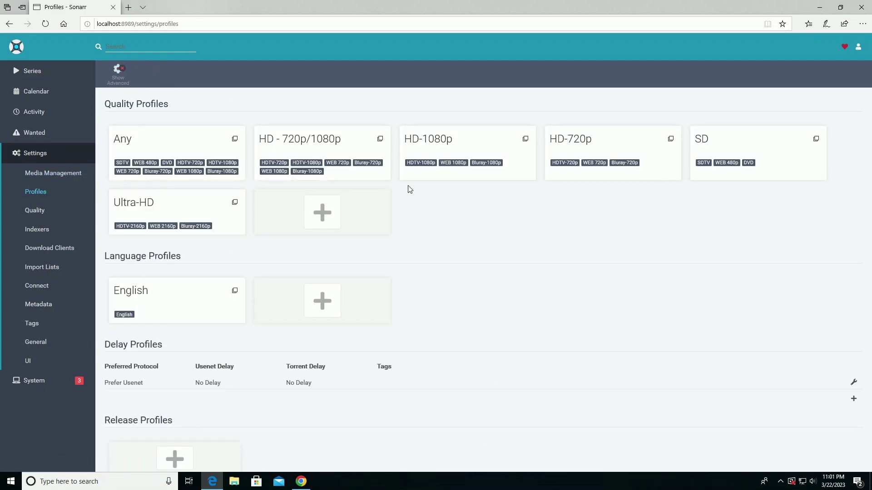
pyautogui.moveTo(348, 145)
pyautogui.click(381, 140)
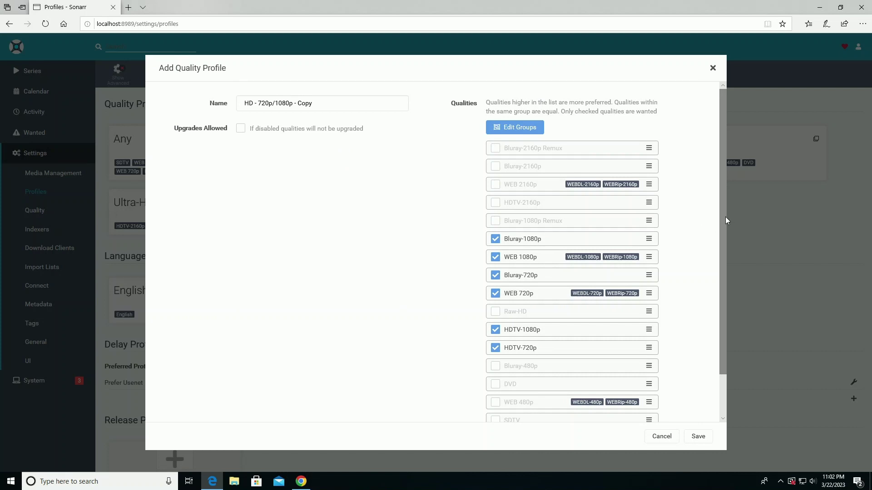
pyautogui.moveTo(723, 215); pyautogui.dragTo(714, 366)
pyautogui.click(698, 437)
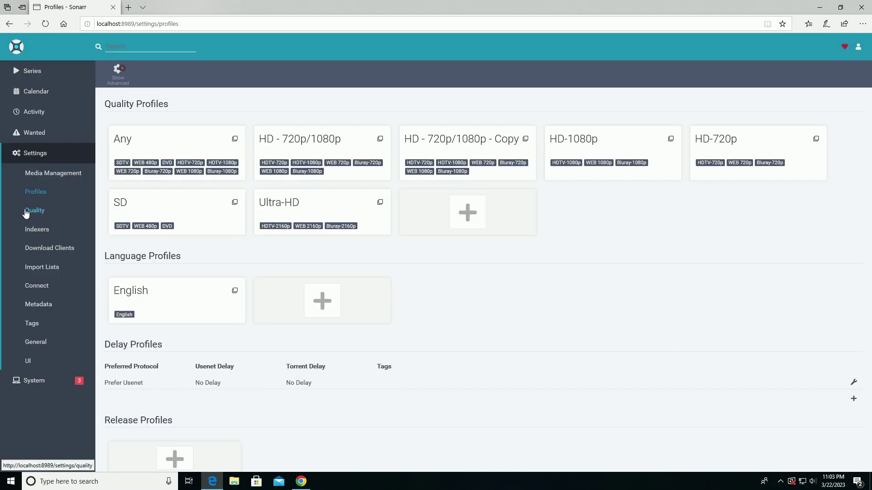
pyautogui.click(26, 212)
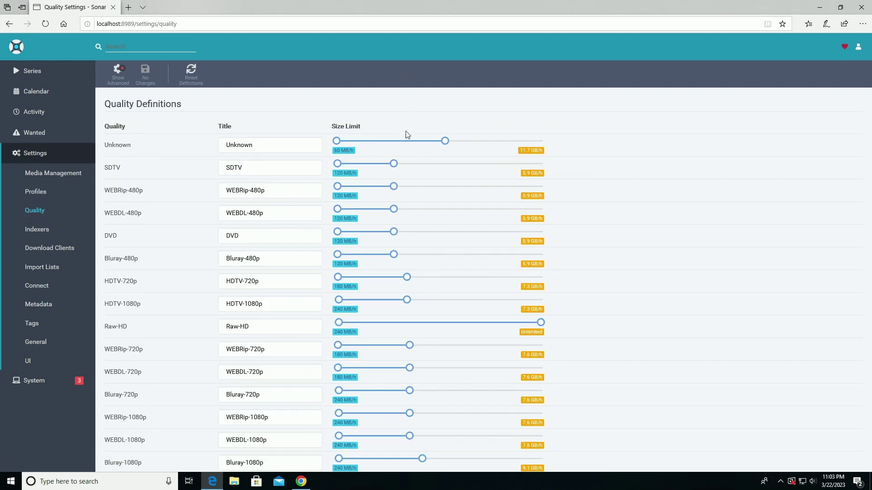
# Lower the Unknown maximum size and cap Raw-HD at 7.9 GB/h.
pyautogui.moveTo(446, 142); pyautogui.dragTo(399, 145)
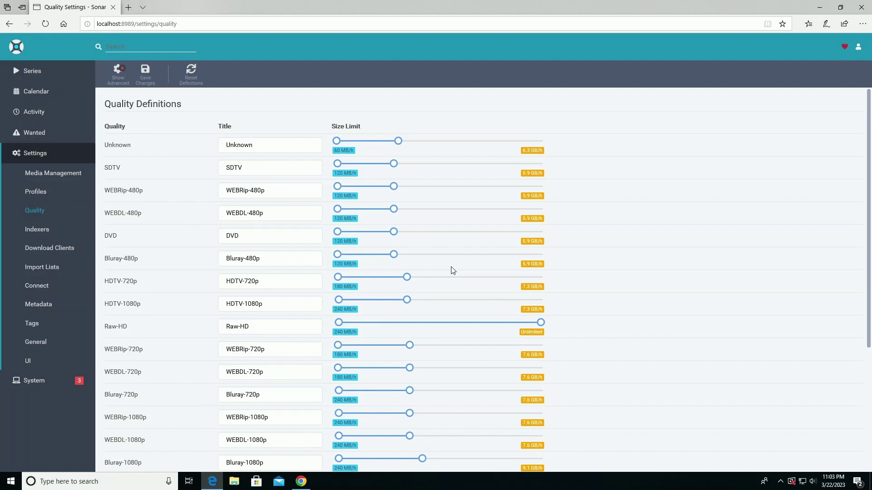
pyautogui.moveTo(541, 322); pyautogui.dragTo(414, 325)
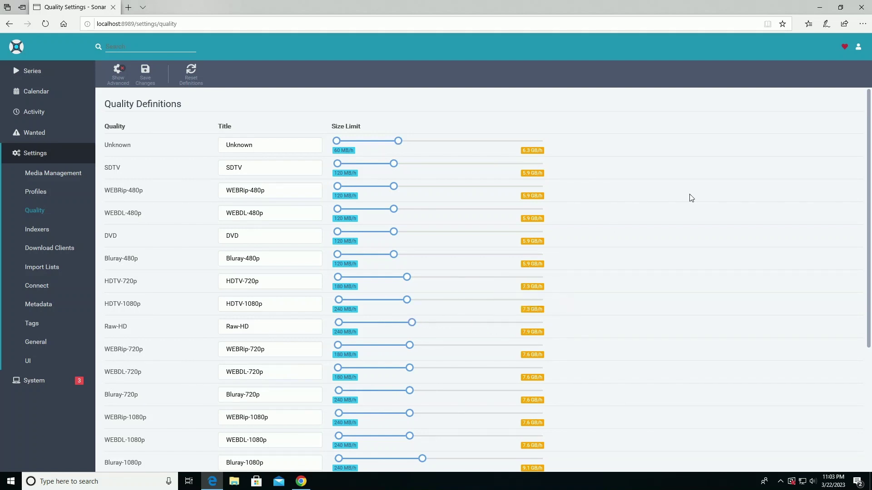
pyautogui.moveTo(869, 131); pyautogui.dragTo(868, 253)
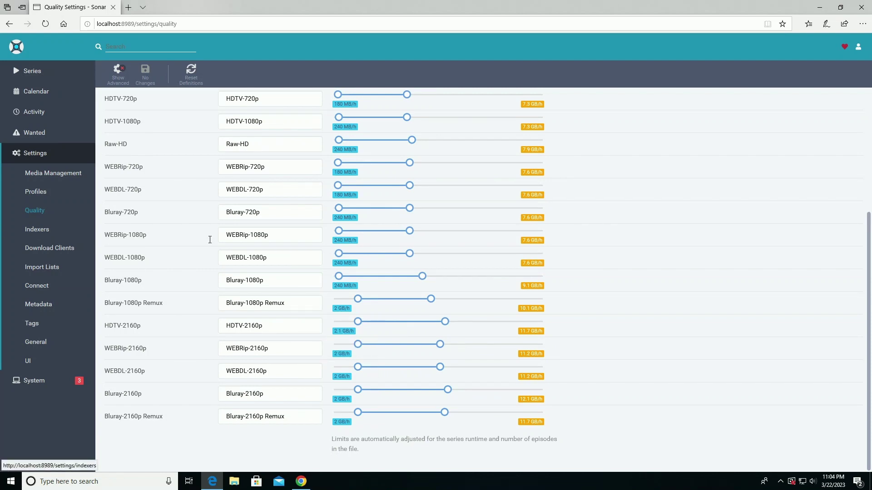
# Save the adjusted quality size limits and begin adding a new indexer.
pyautogui.click(146, 72)
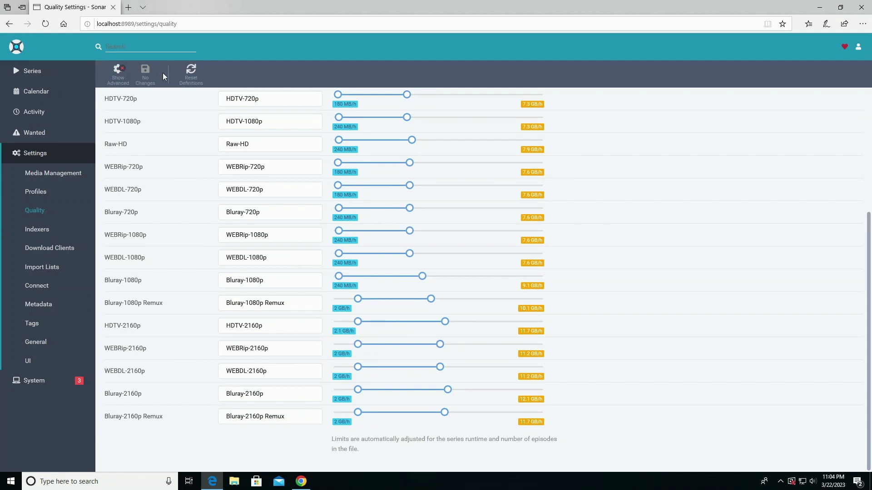
pyautogui.click(45, 229)
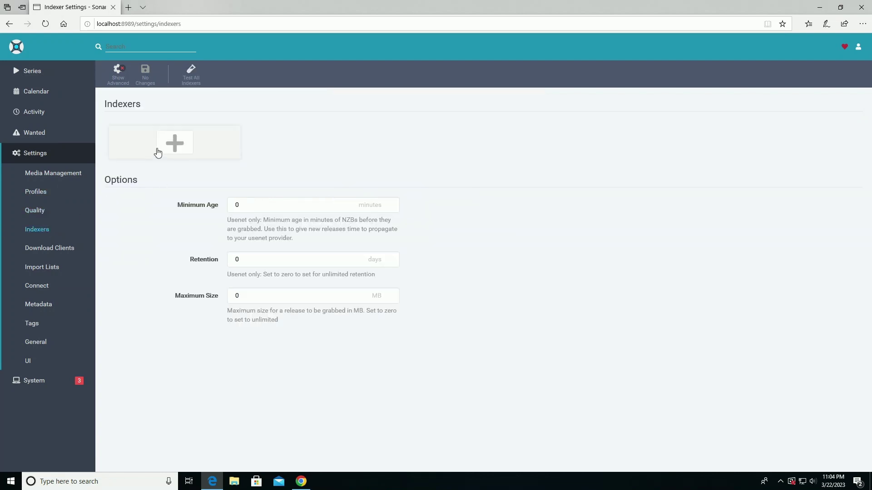
pyautogui.click(173, 143)
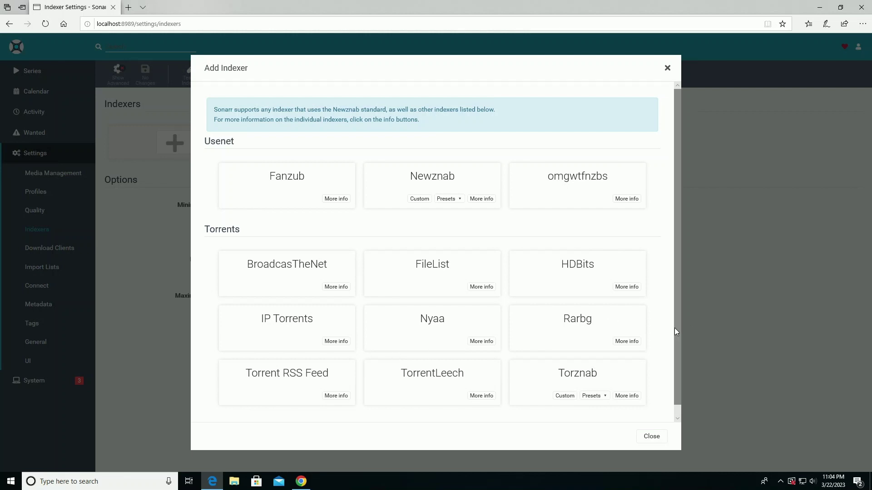
# Add Rarbg as an indexer, saving it despite the connection test error.
pyautogui.click(575, 330)
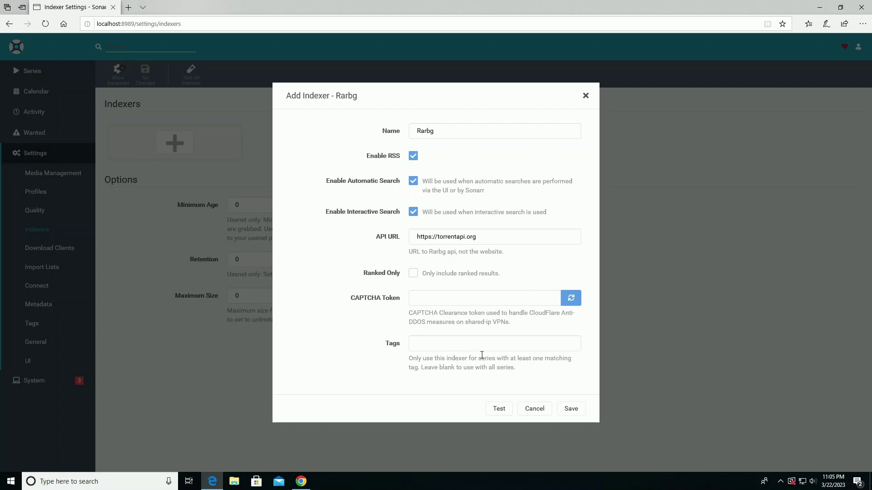
pyautogui.click(497, 409)
pyautogui.click(570, 409)
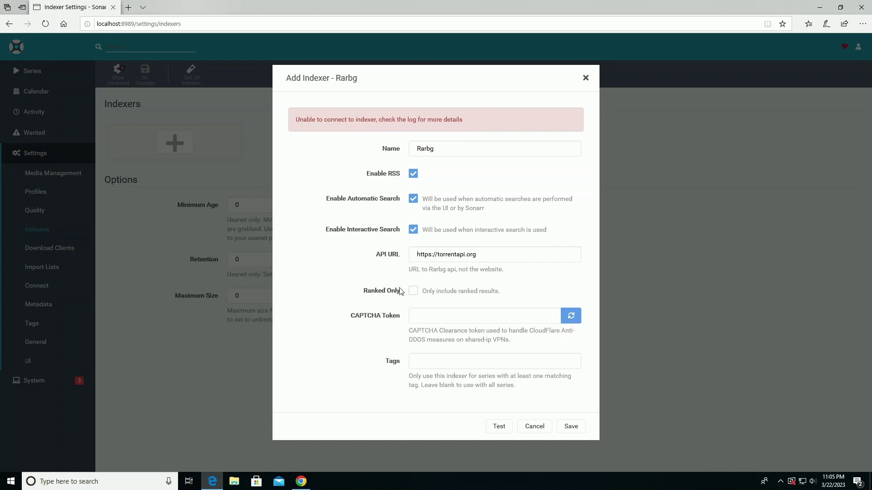
pyautogui.click(563, 426)
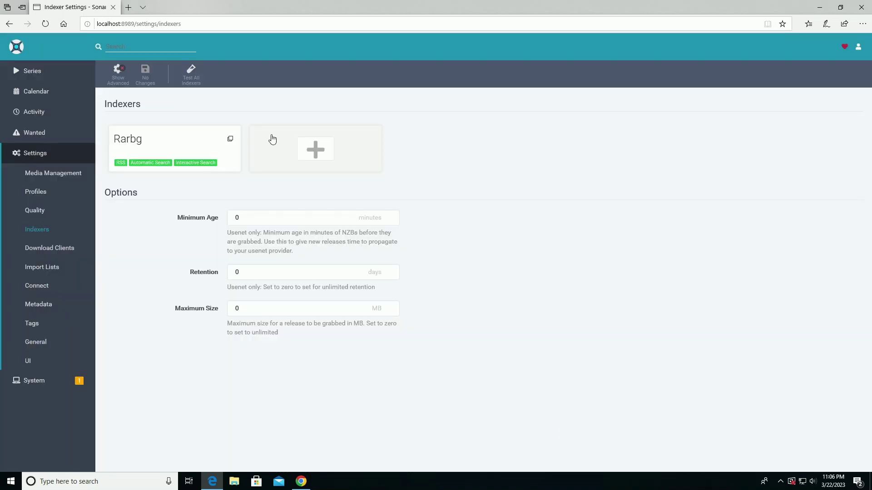
pyautogui.click(310, 149)
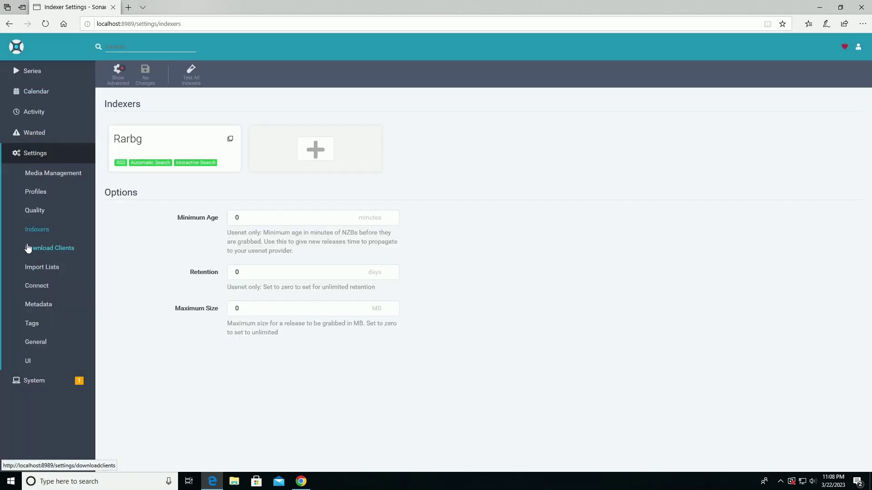
# Look at adding a download client, then return to the empty Series library.
pyautogui.click(28, 248)
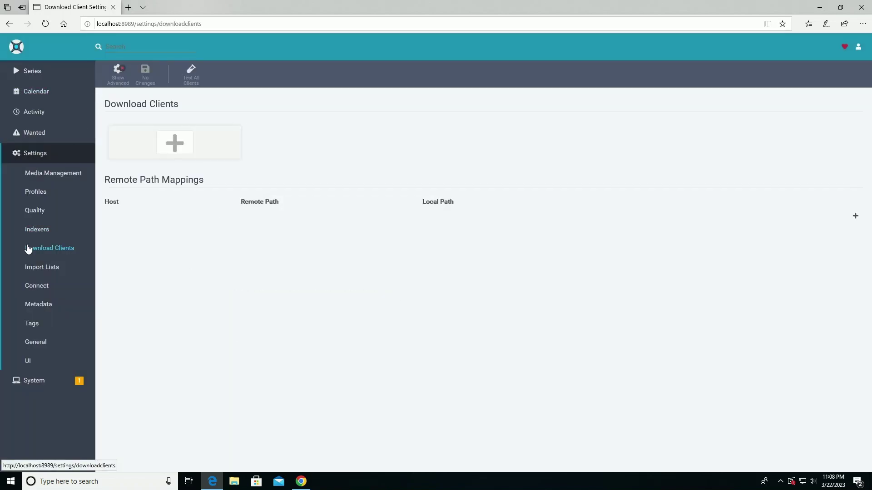
pyautogui.click(168, 143)
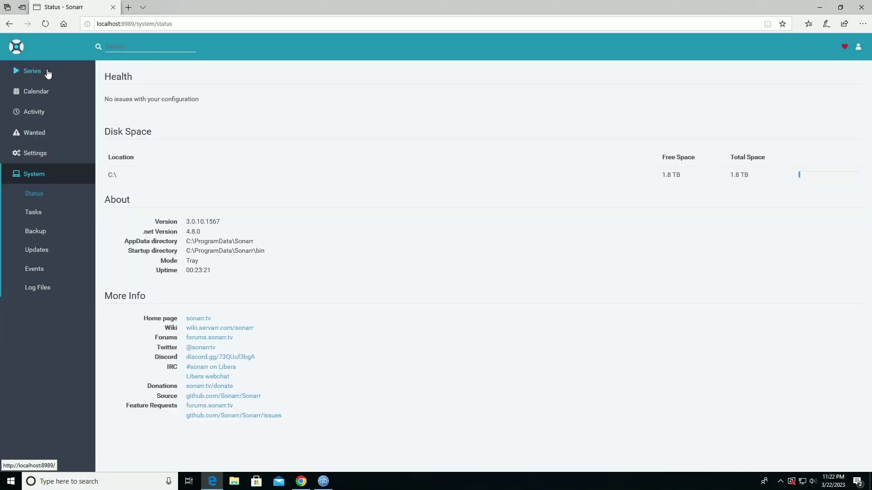
pyautogui.click(48, 74)
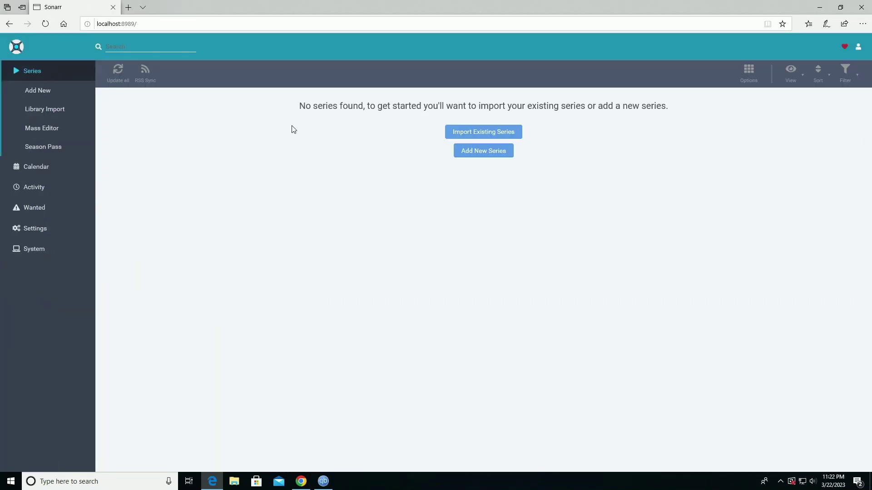
# Search new series for 'tonight show jimmy' and select The Tonight Show Starring Jimmy Fallon.
pyautogui.click(490, 153)
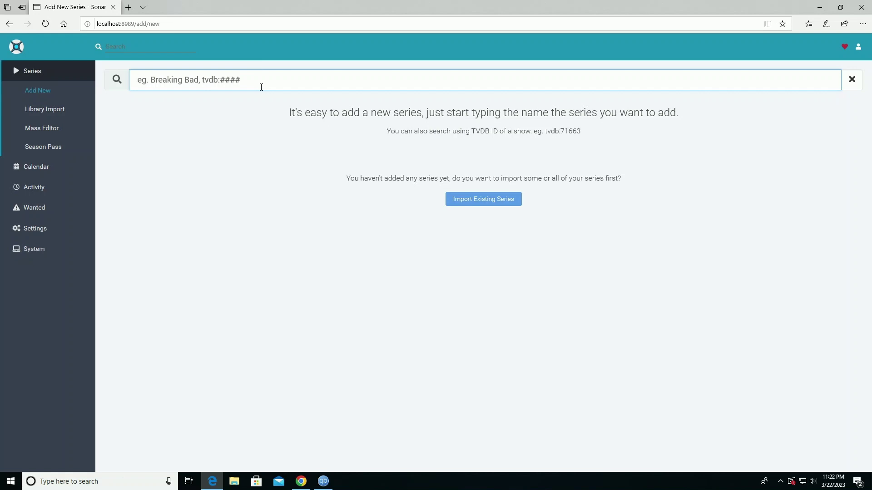
pyautogui.write('tonig')
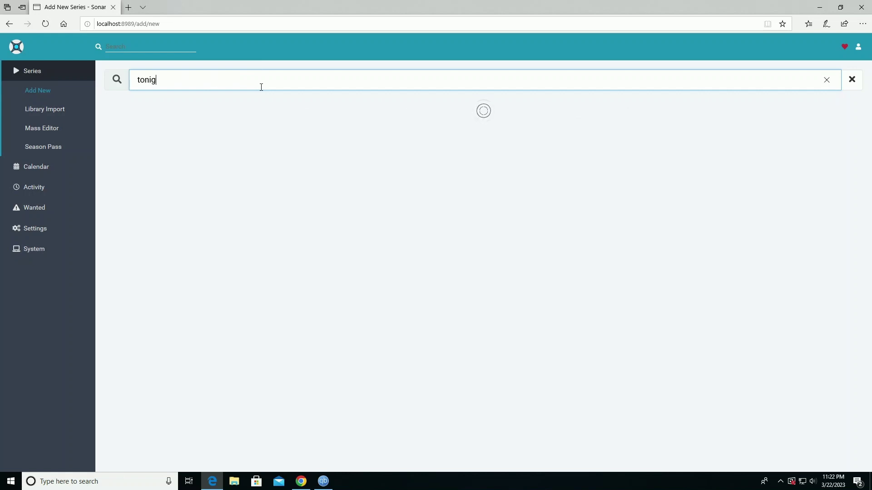
pyautogui.write('ht show')
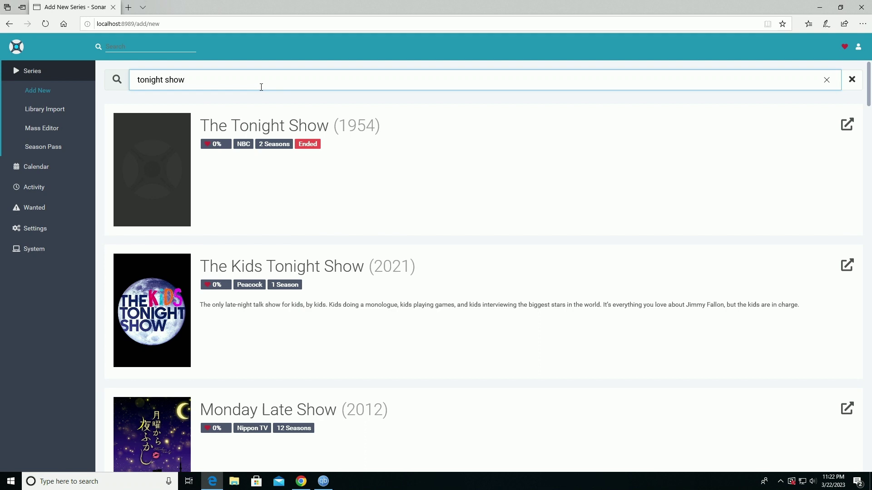
pyautogui.write('jimmy')
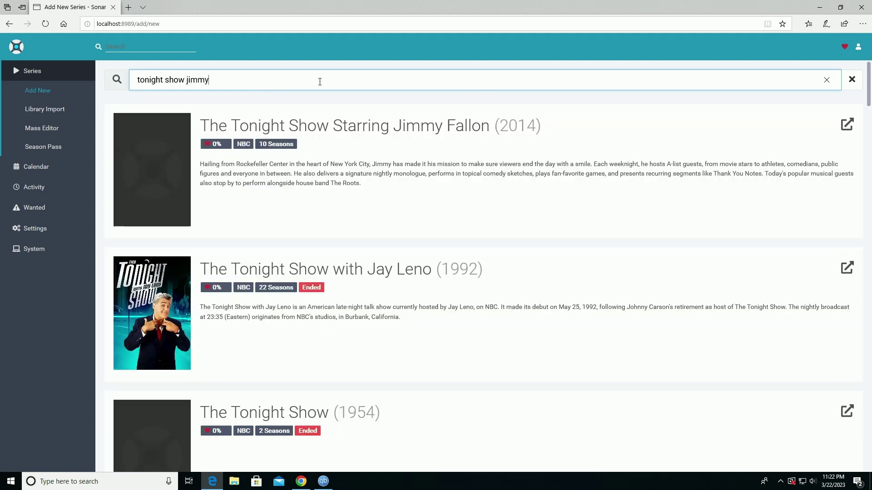
pyautogui.click(148, 165)
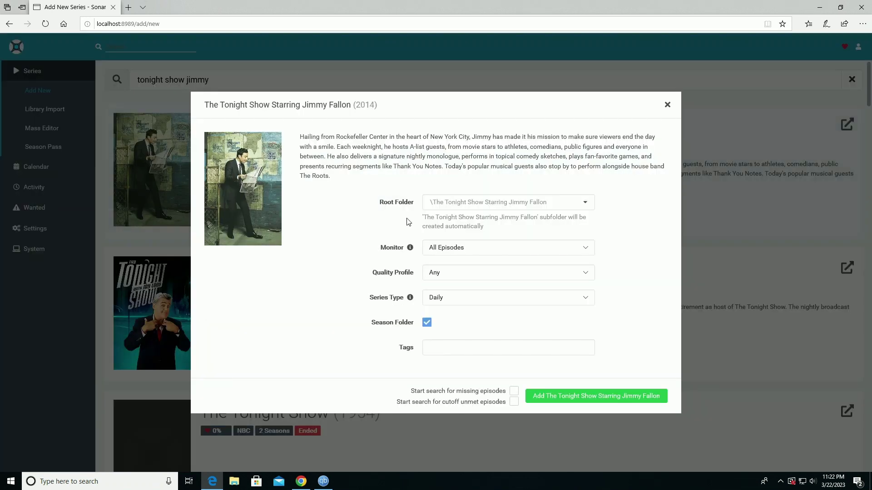
# Add the show monitoring Future Episodes, HD - 720p/1080p profile, TV Shows root folder.
pyautogui.click(588, 252)
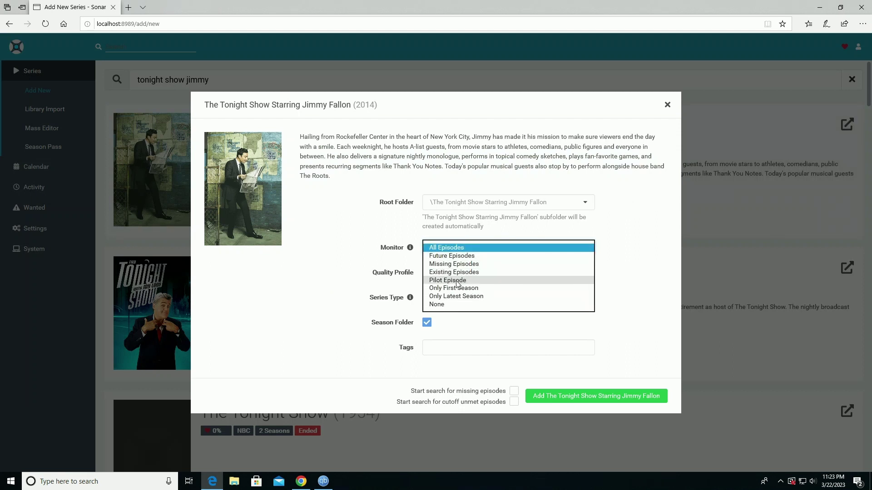
pyautogui.click(459, 258)
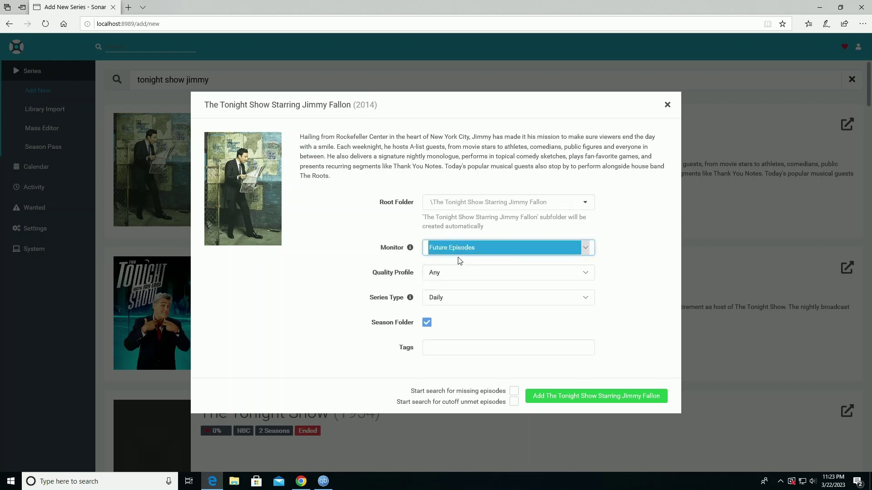
pyautogui.click(592, 277)
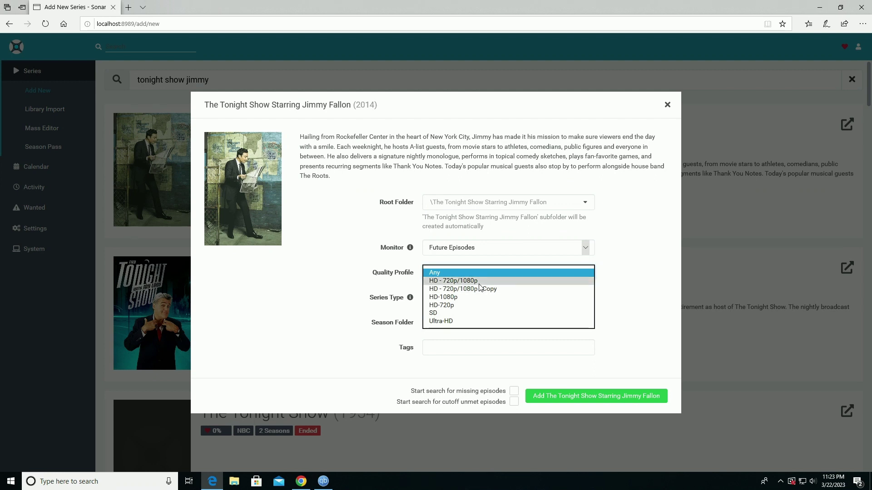
pyautogui.click(479, 285)
pyautogui.click(625, 312)
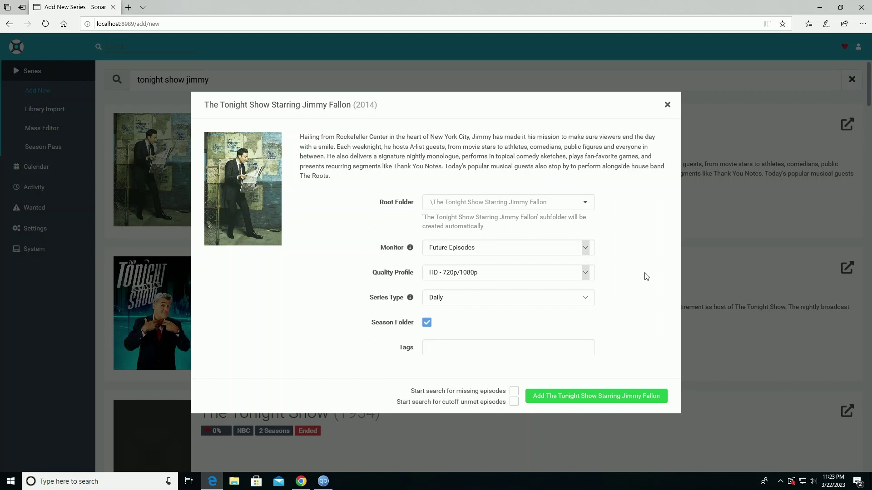
pyautogui.click(586, 207)
pyautogui.click(649, 207)
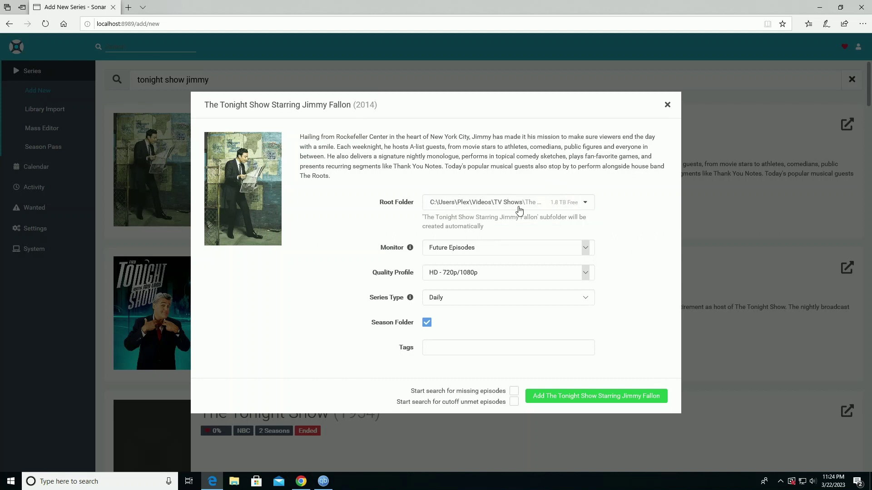
pyautogui.click(576, 399)
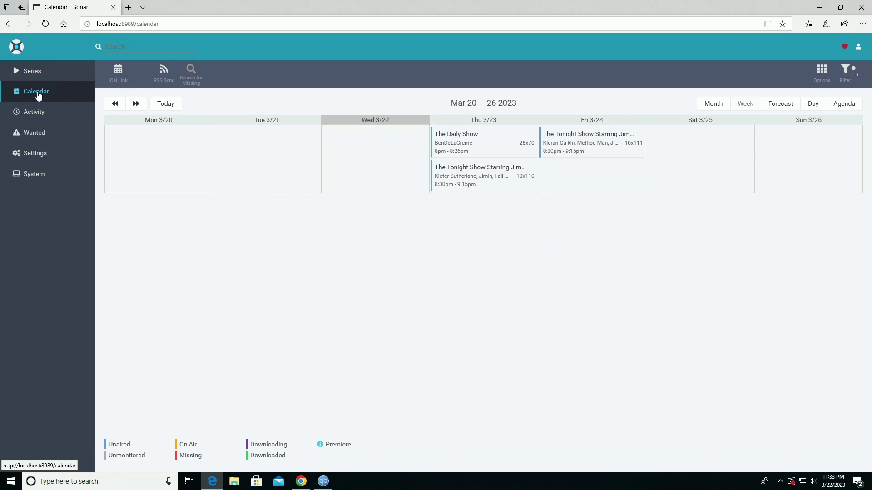
# Return to the Series library and open a new browser tab.
pyautogui.click(43, 78)
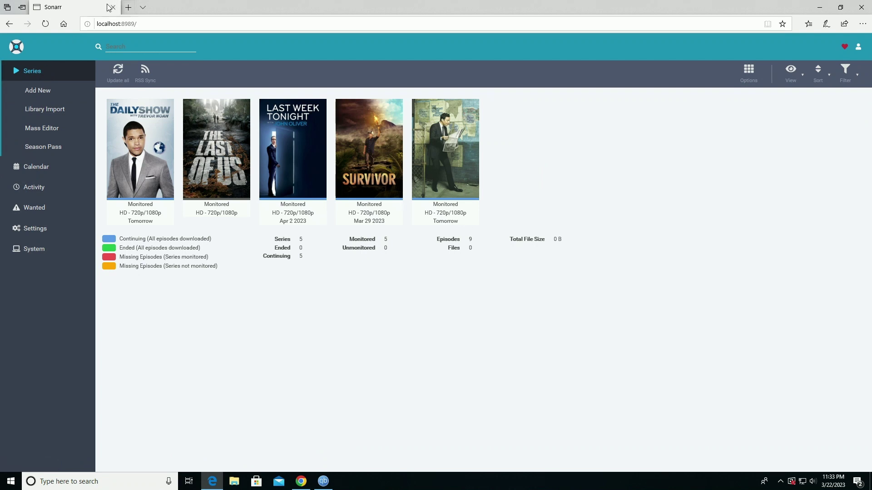
pyautogui.click(129, 8)
pyautogui.click(781, 24)
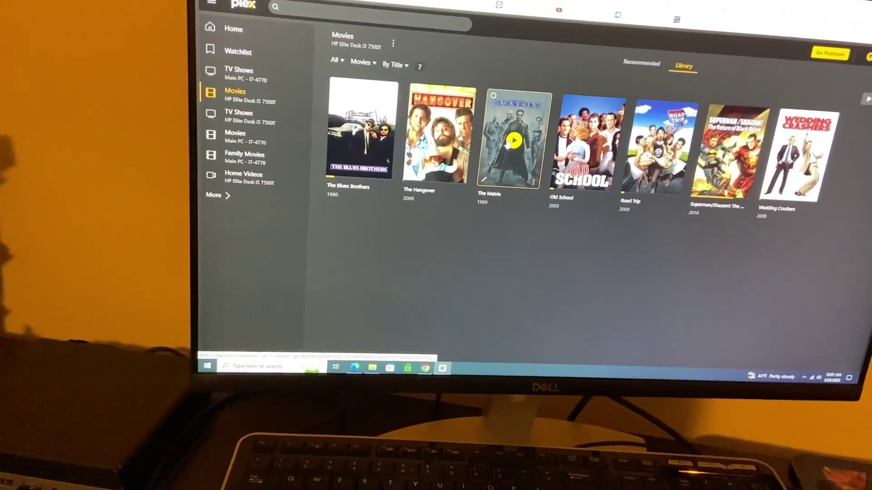
# Briefly play The Matrix, then resume Old School and skip ahead to 11:31.
pyautogui.click(359, 149)
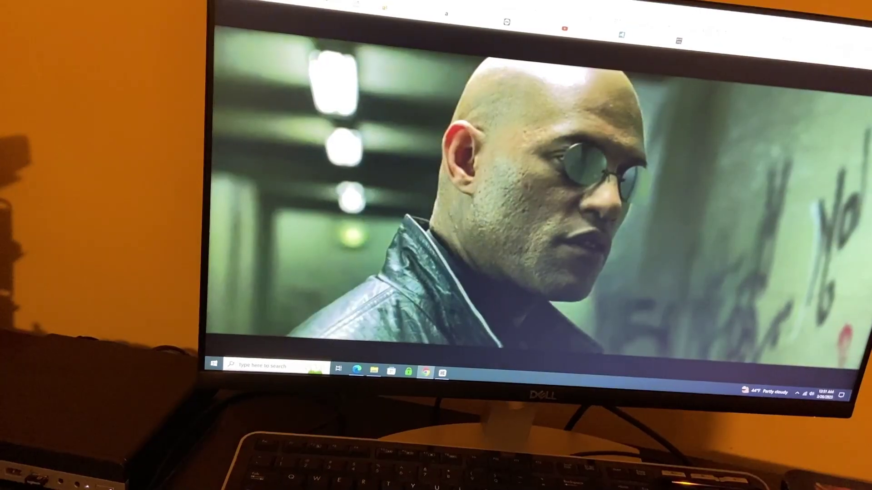
pyautogui.press('Escape')
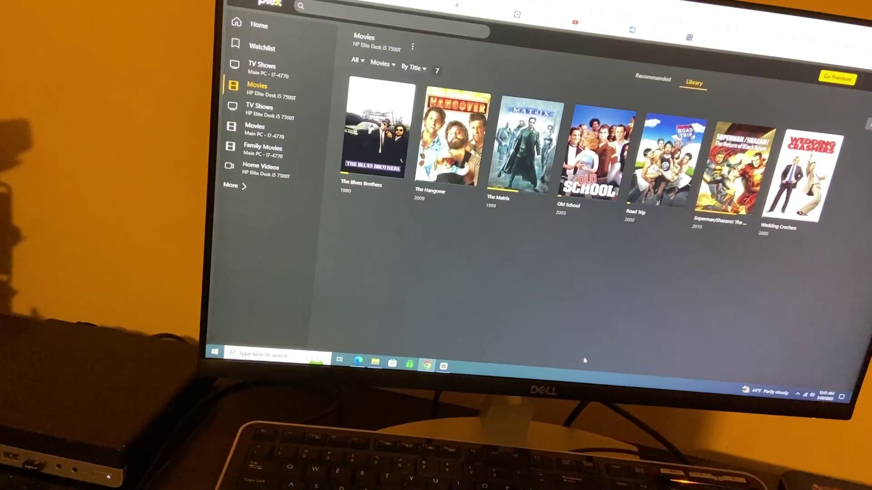
pyautogui.click(600, 169)
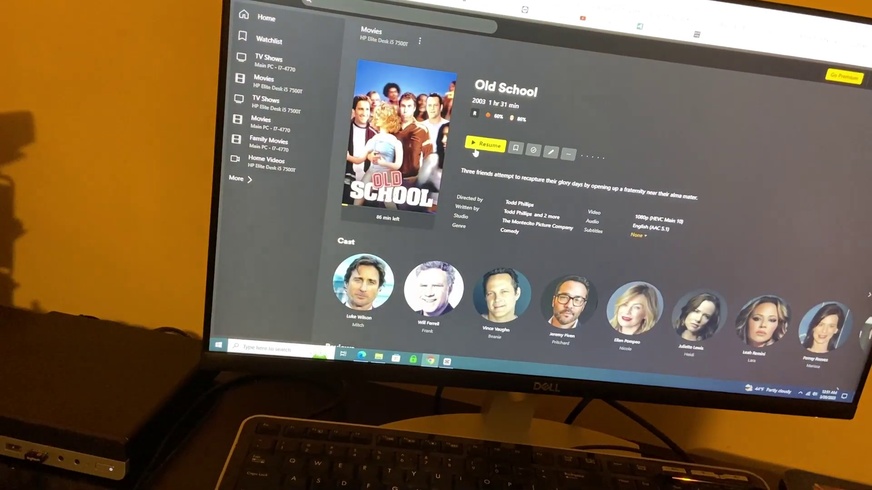
pyautogui.click(483, 144)
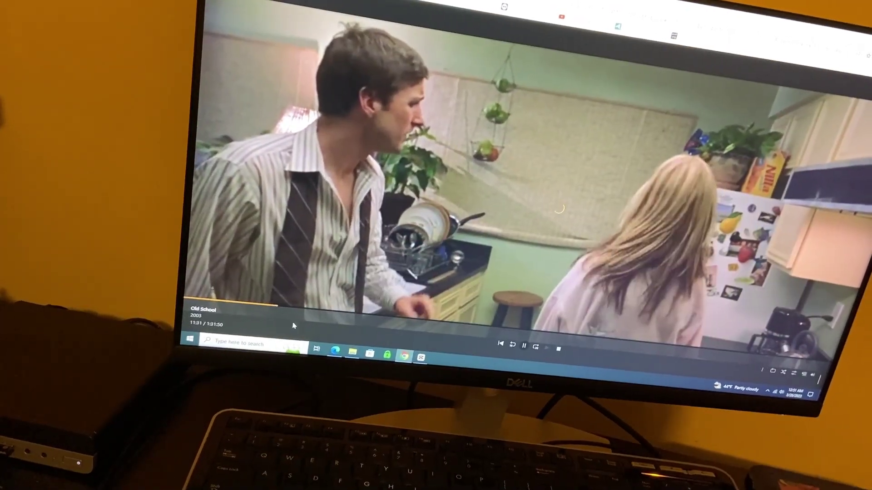
pyautogui.click(278, 302)
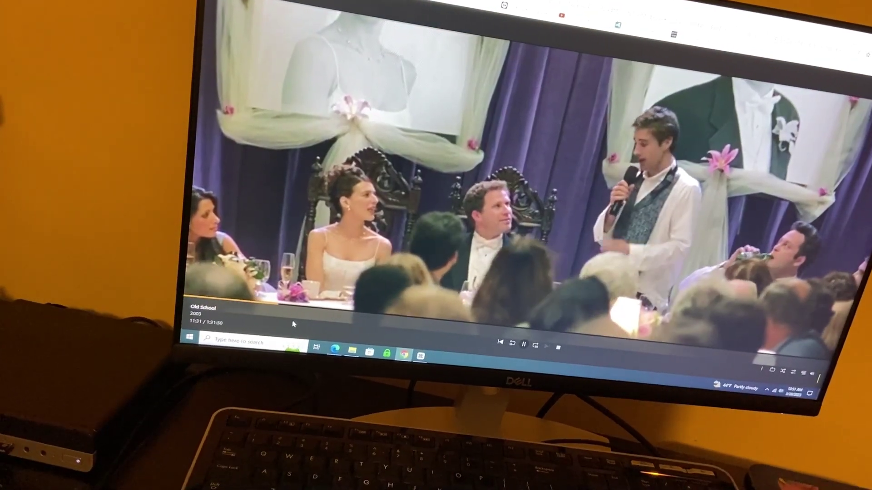